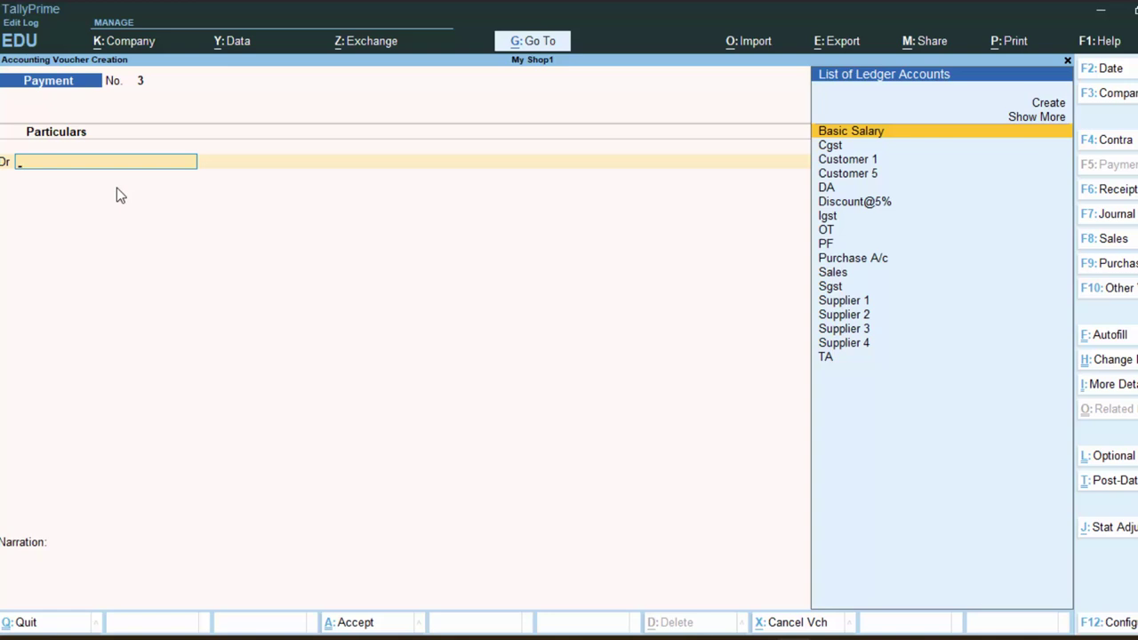
Quit the payment voucher without saving and open the Day Book report.
key(Escape)
key(y)
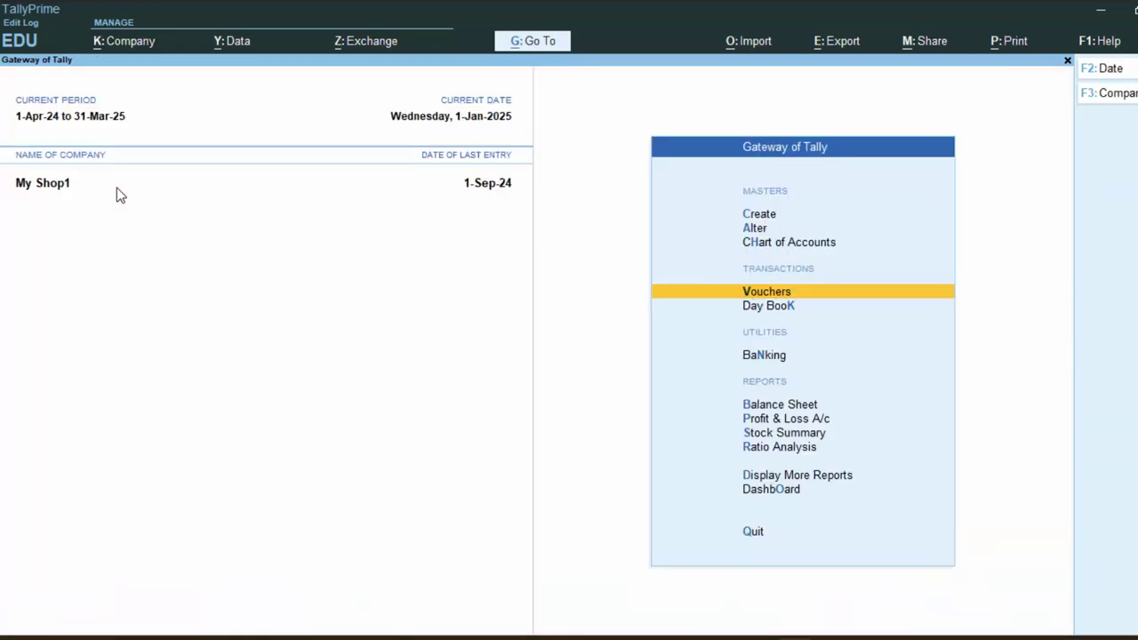
key(d)
key(d)
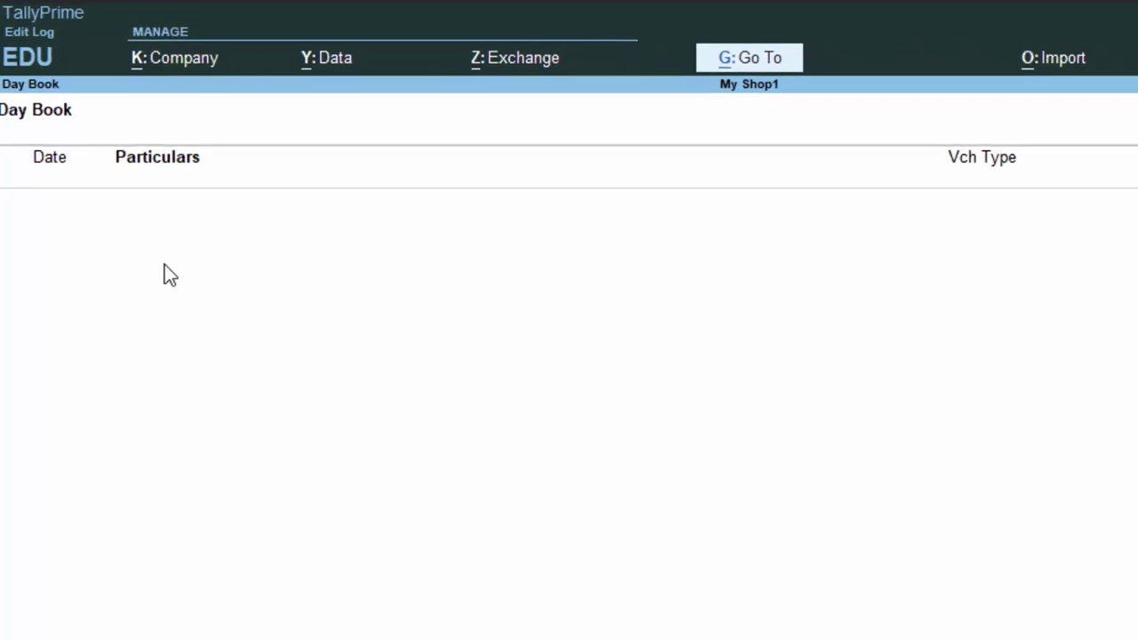
Set the Day Book period from 1-4-2024 to 31-3-2025.
key(alt+F2)
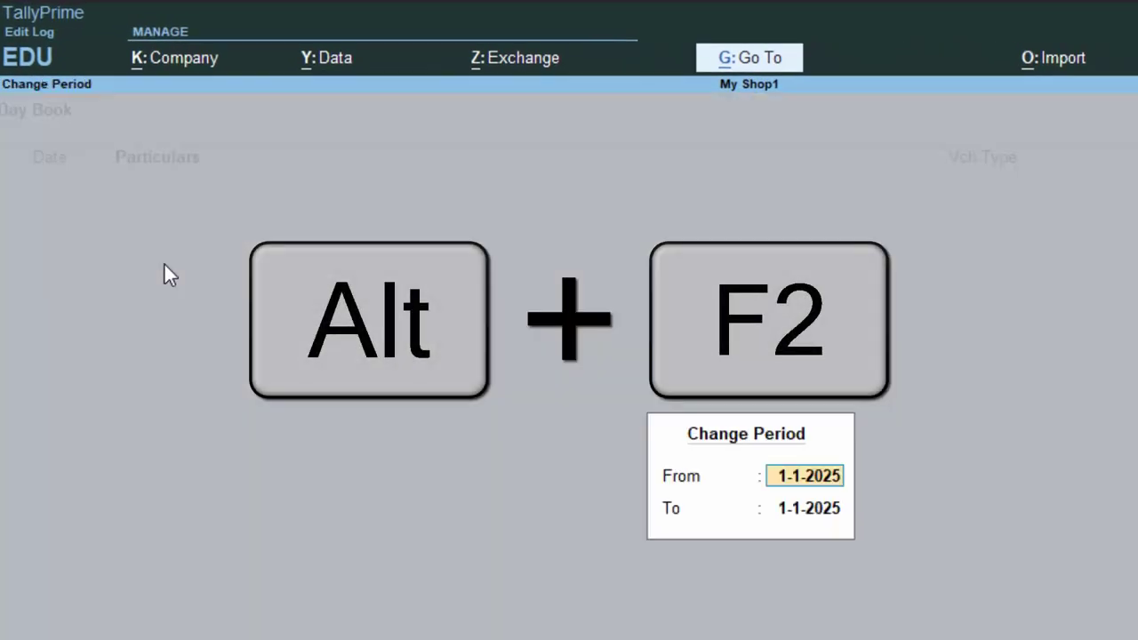
text(1-4-122)
key(BackSpace)
key(BackSpace)
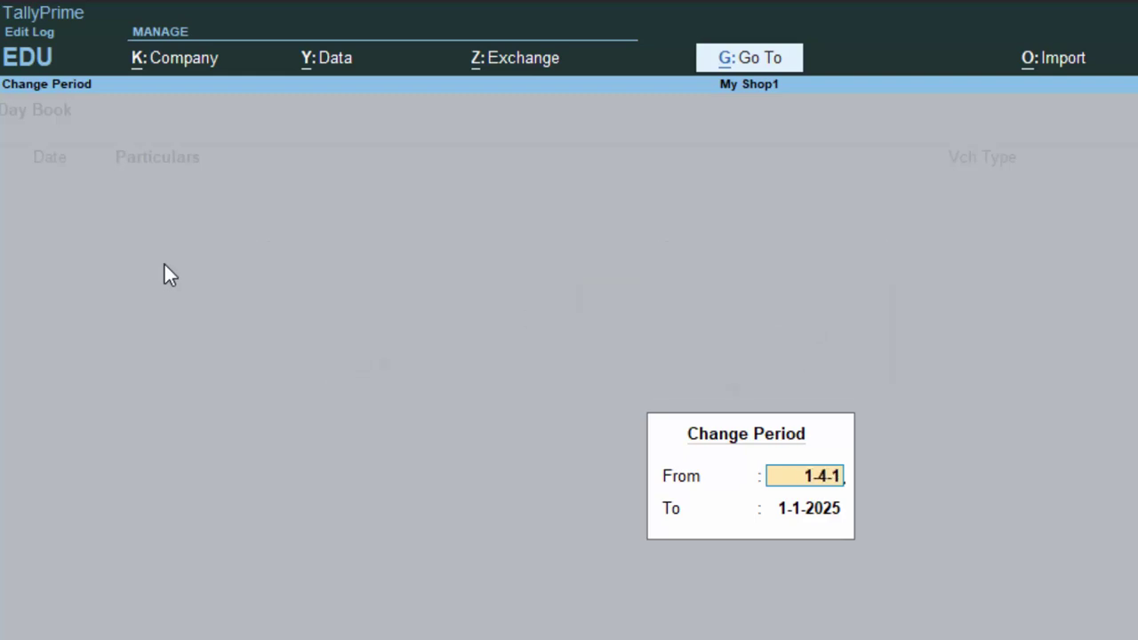
key(BackSpace)
text(24)
key(Return)
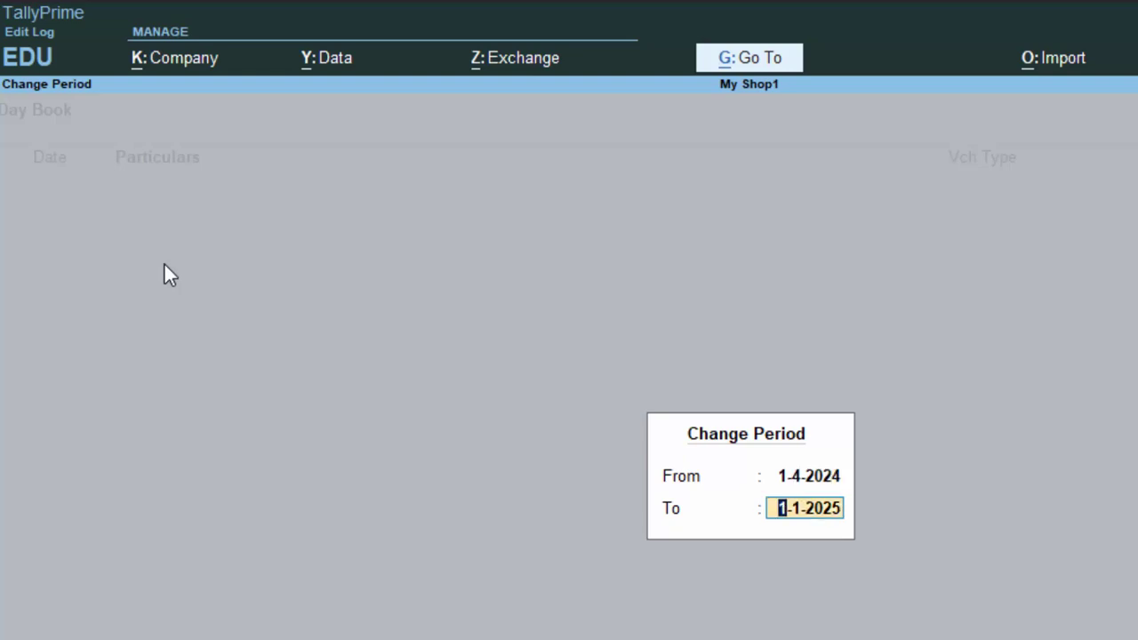
text(31-3-2)
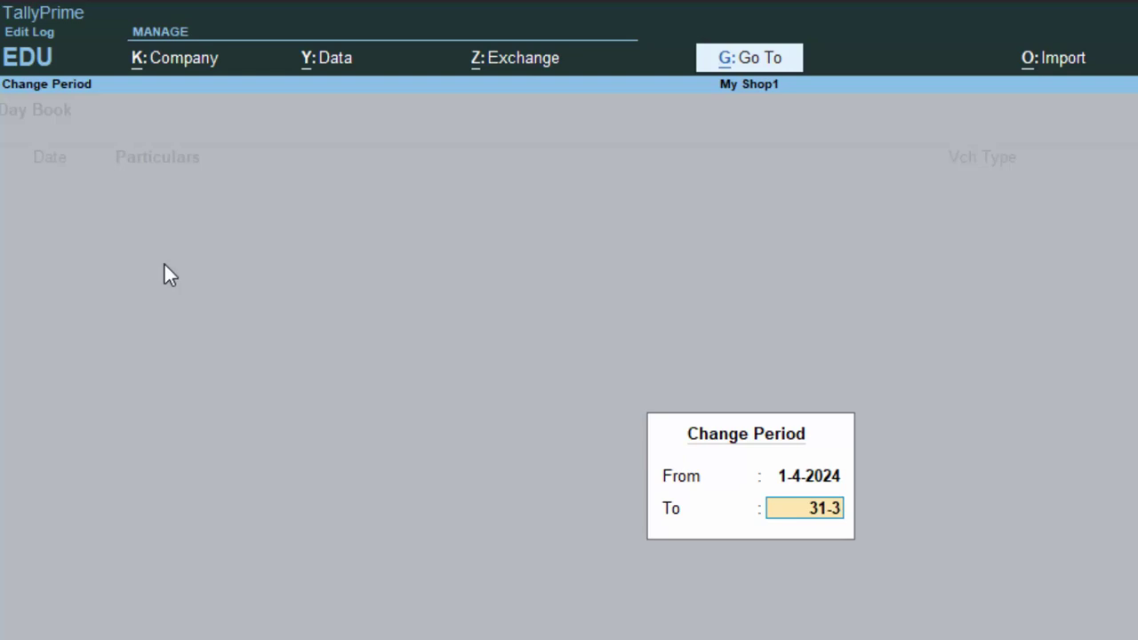
text(5)
key(Return)
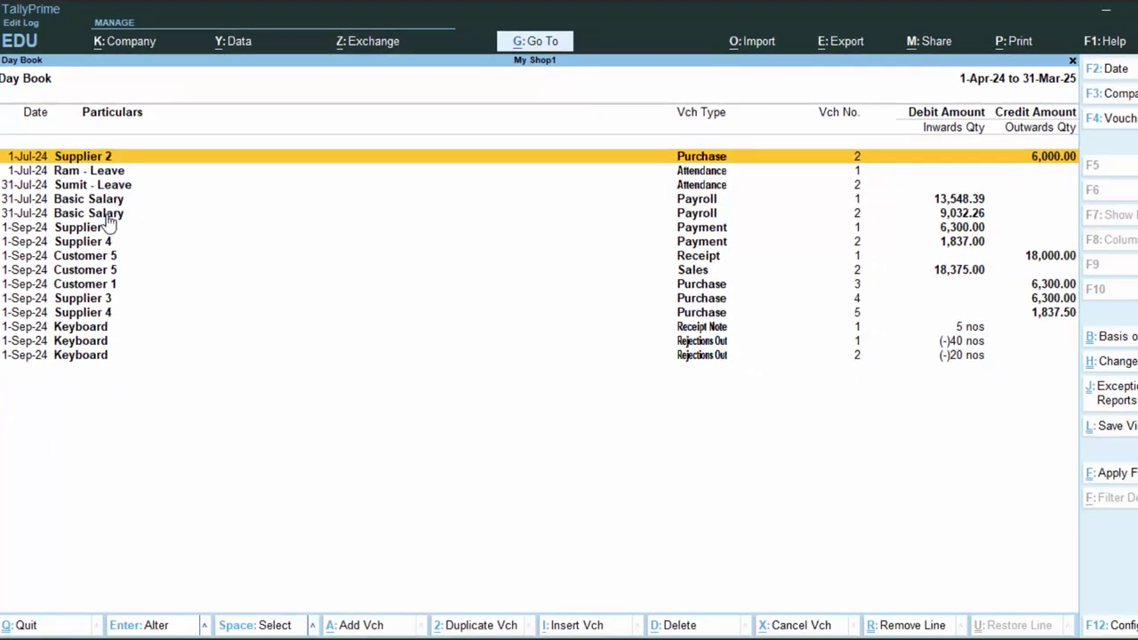
Look through the attendance, payroll, payment, receipt, sales and purchase entries in the Day Book.
click(104, 244)
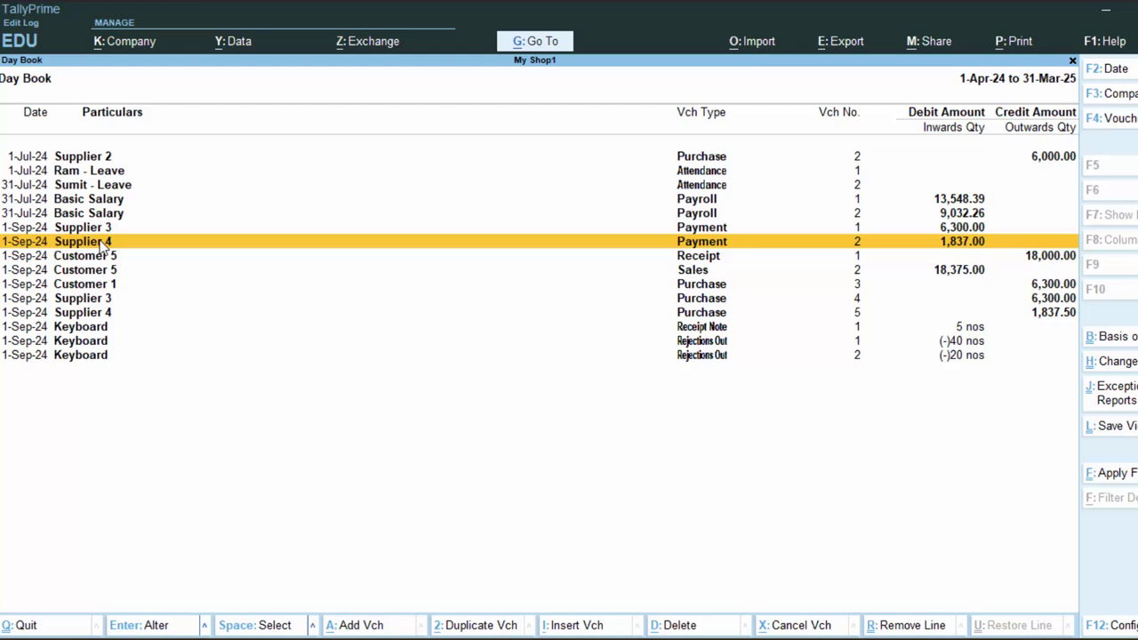
key(Up)
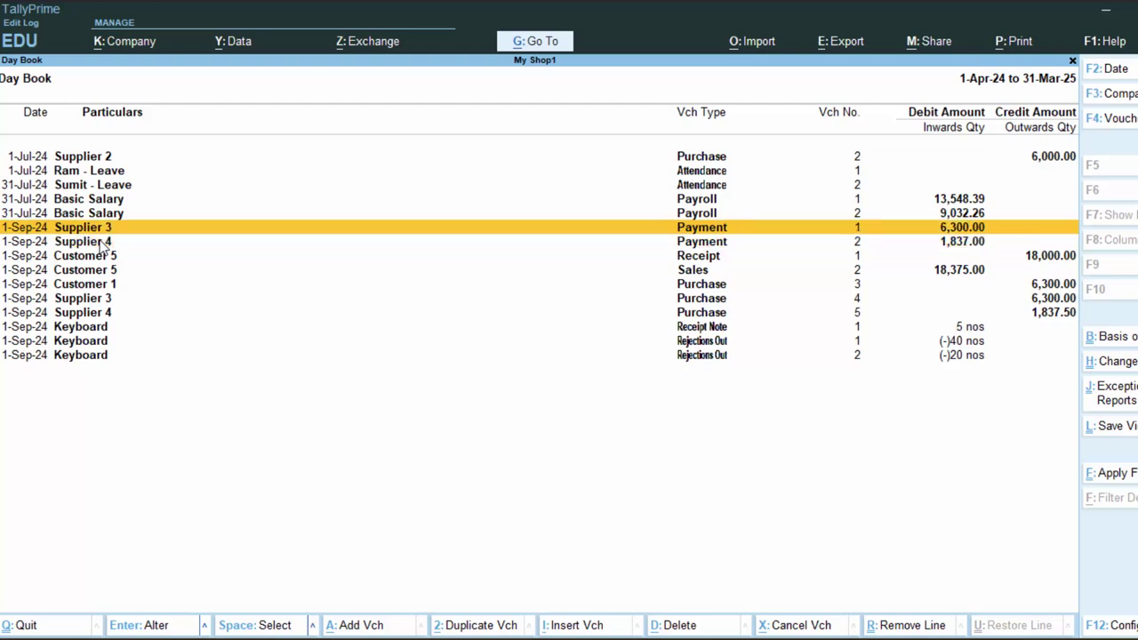
key(Up)
key(Up)
key(Up)
key(Up)
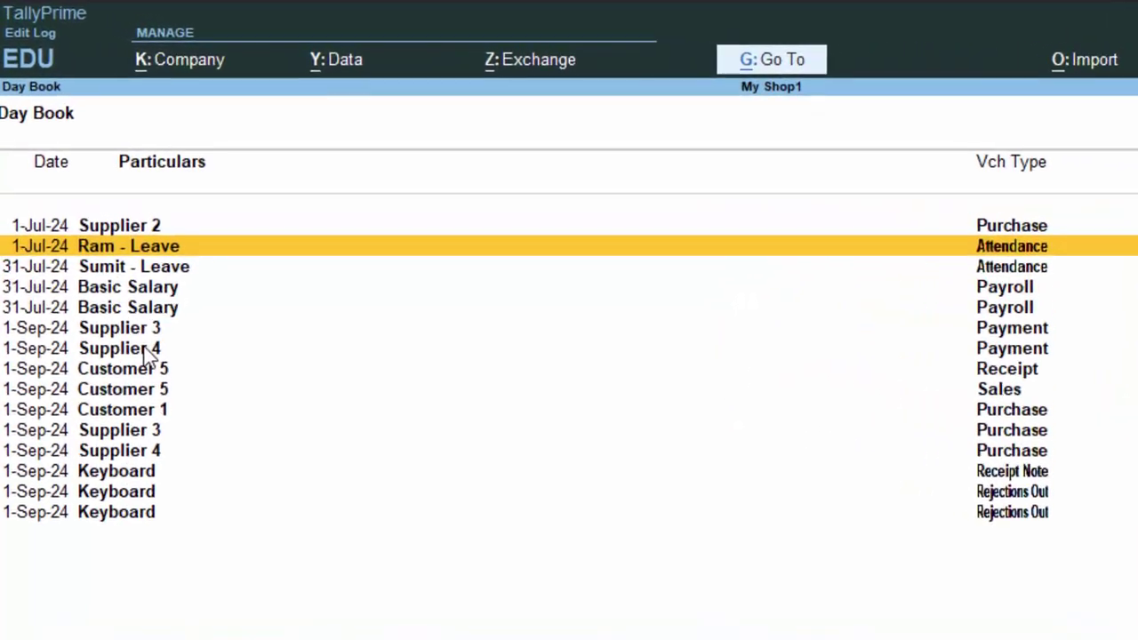
key(Down)
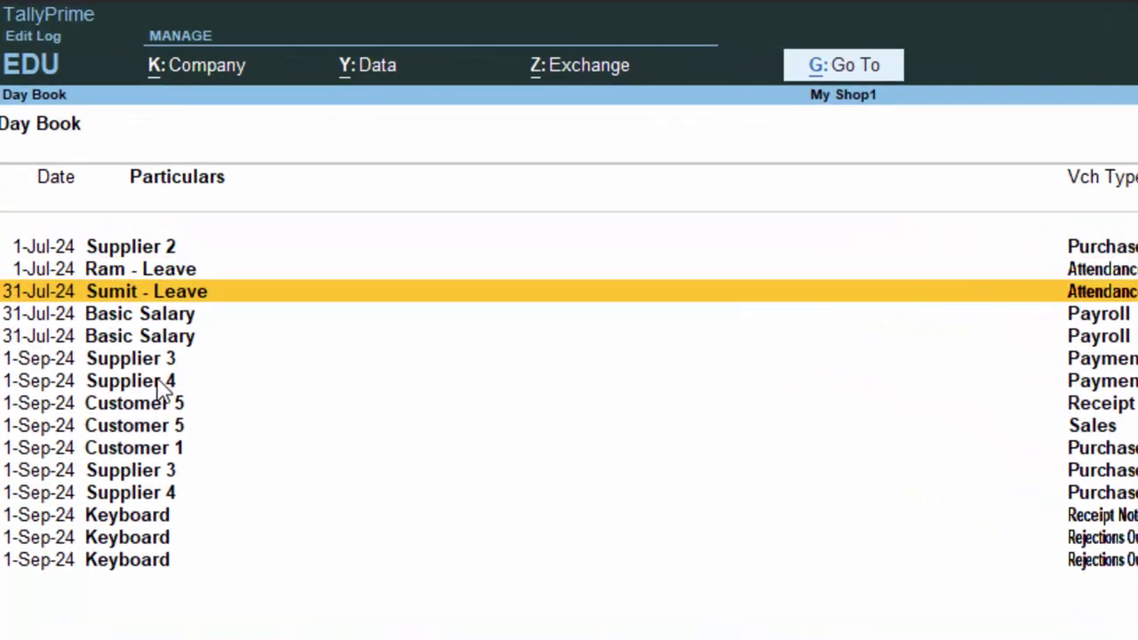
click(147, 351)
key(Down)
key(Down)
key(Up)
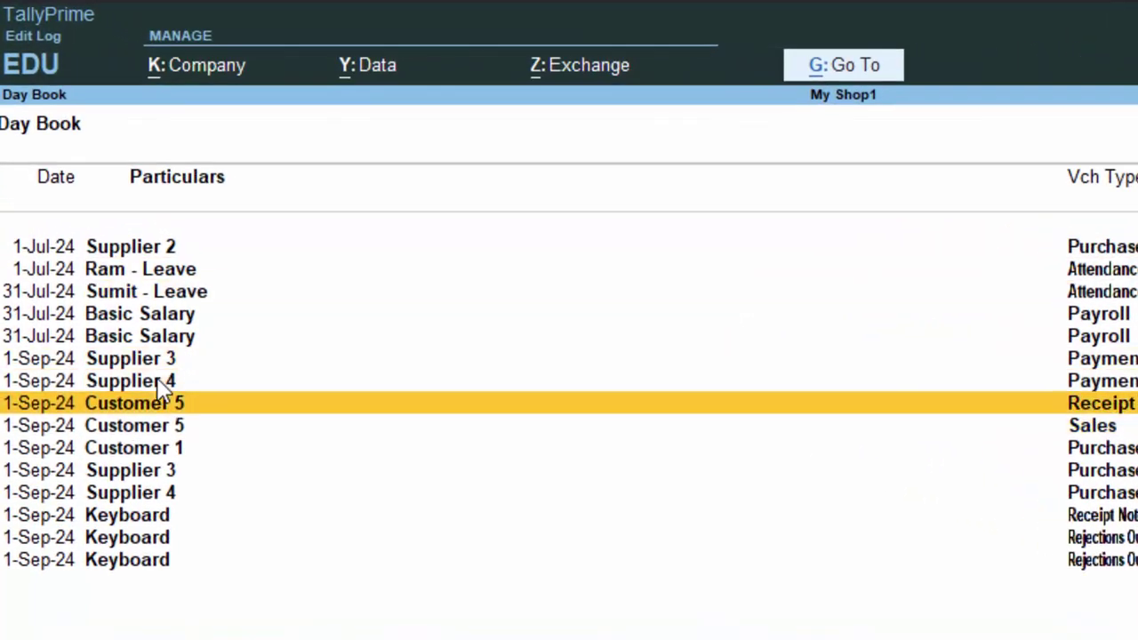
key(Down)
key(Down)
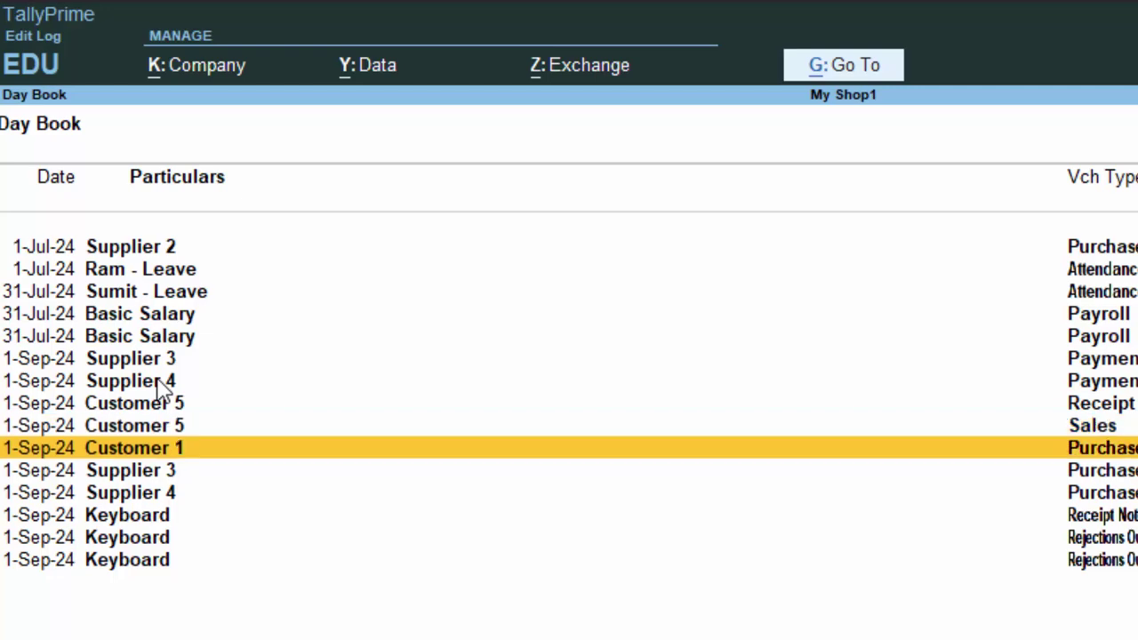
key(Down)
key(Down)
View the date of the Supplier 4 purchase voucher, leave it unsaved and return to the Gateway of Tally.
key(Return)
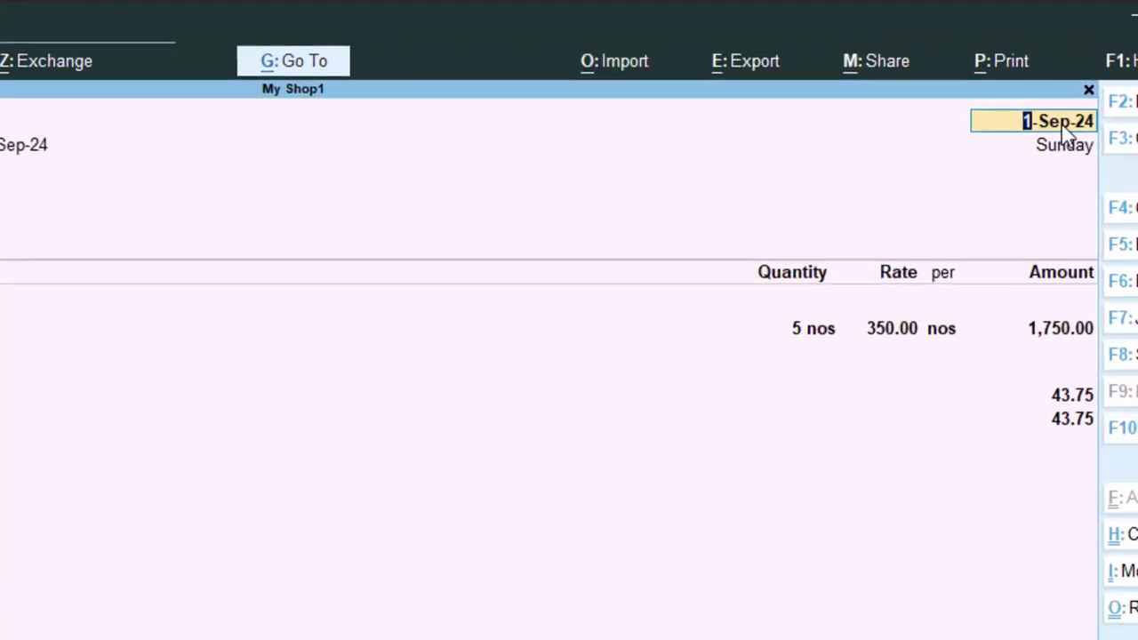
key(BackSpace)
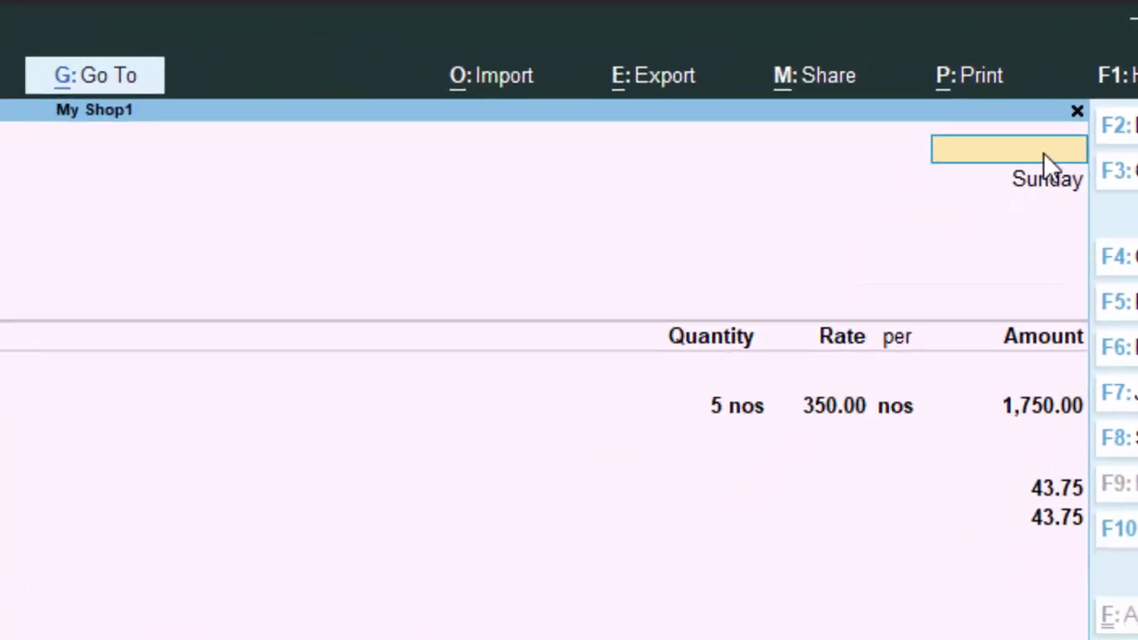
key(Escape)
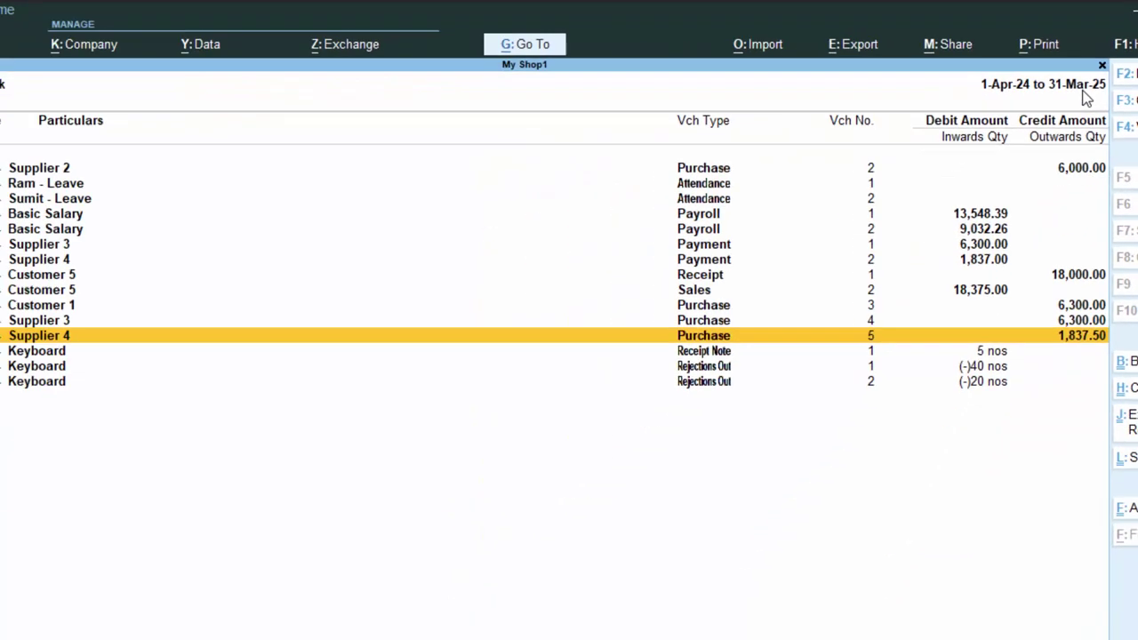
key(Escape)
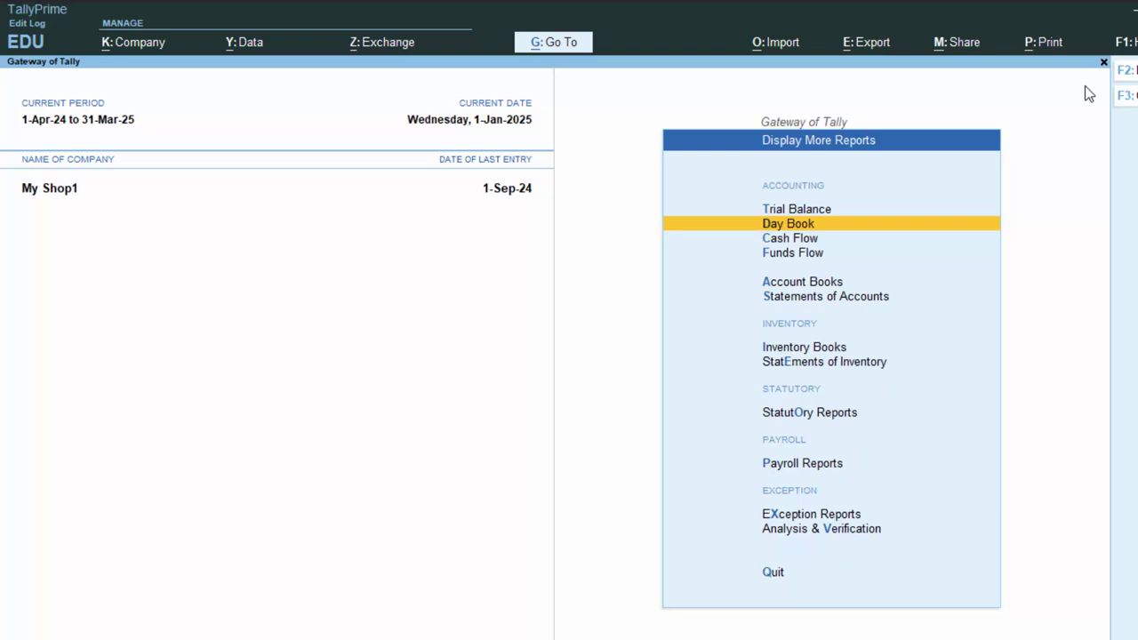
key(Escape)
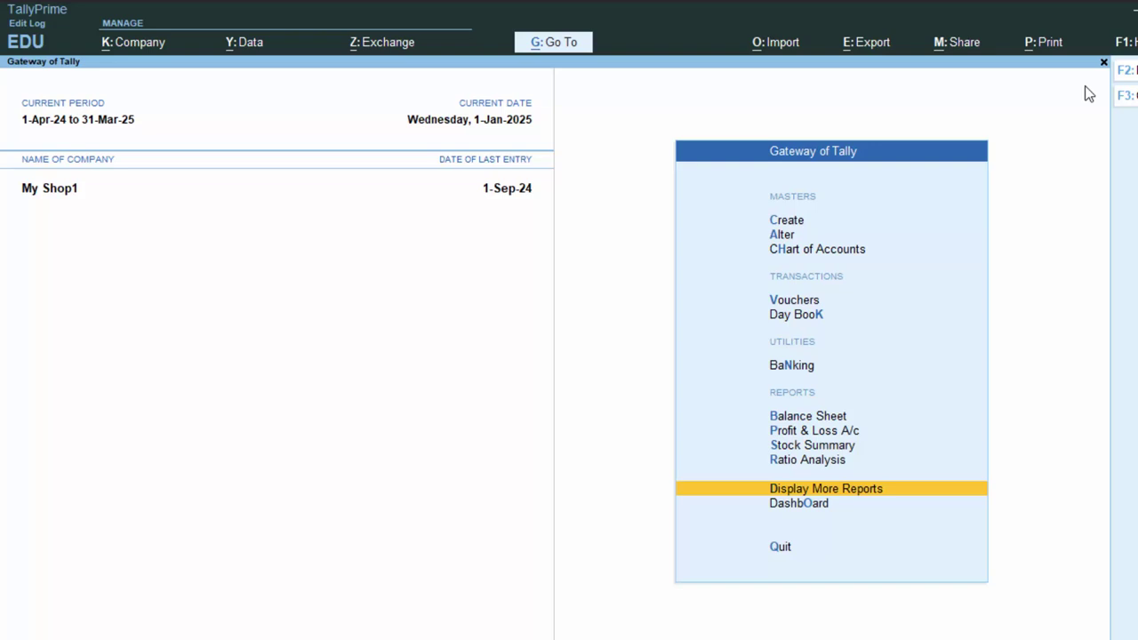
key(v)
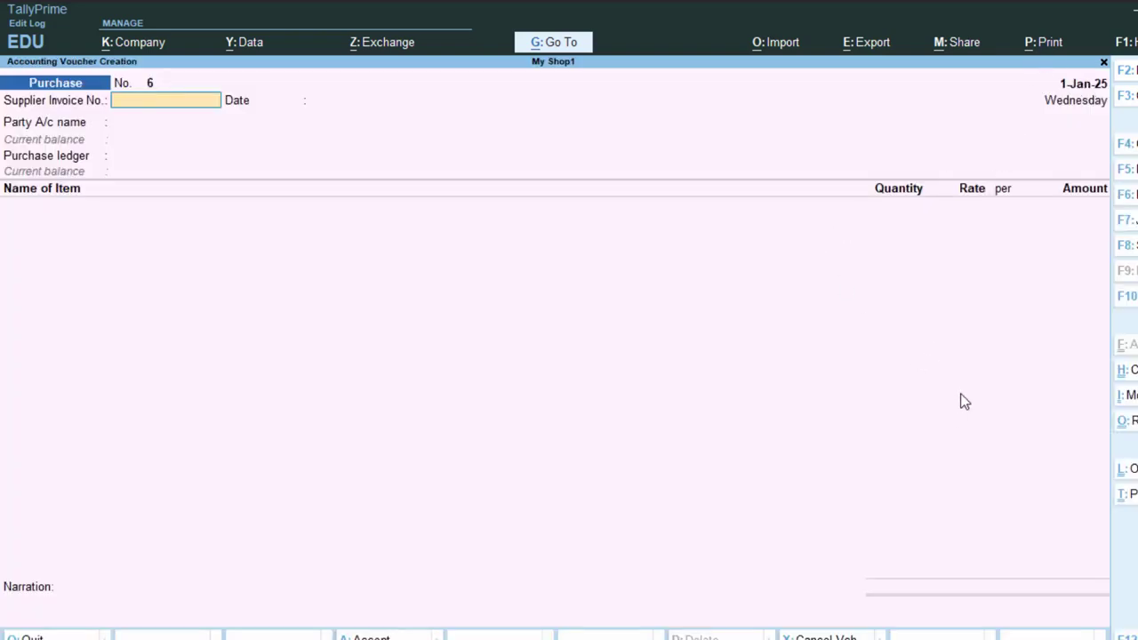
click(1131, 227)
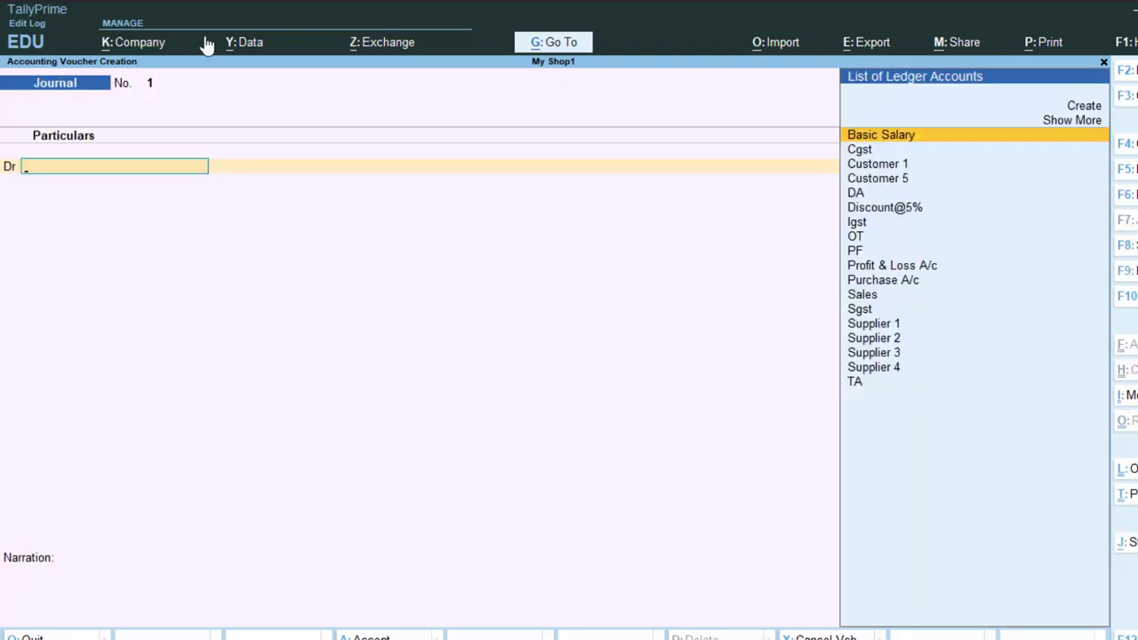
key(Escape)
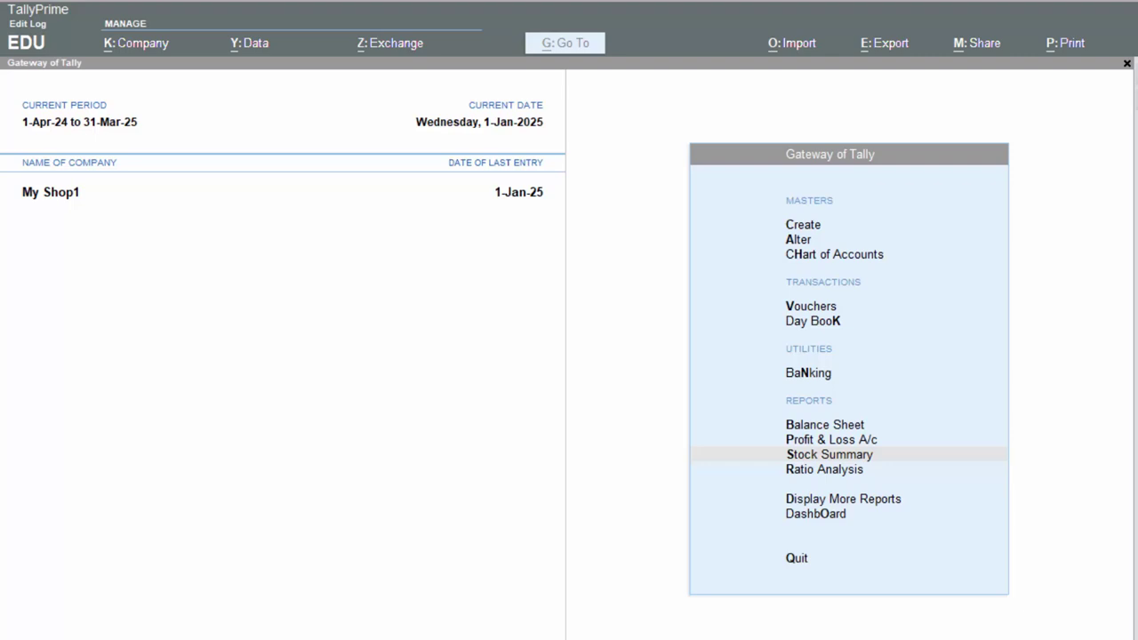
Open a journal voucher and start a new ledger named Dammage Goods from its debit line.
click(374, 300)
click(346, 402)
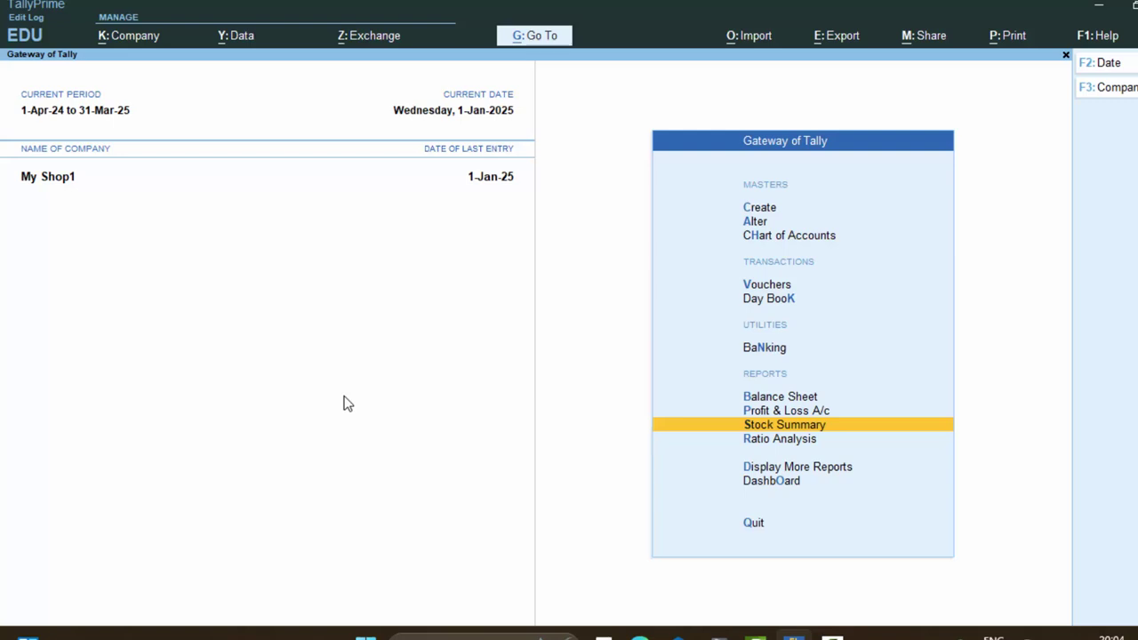
key(v)
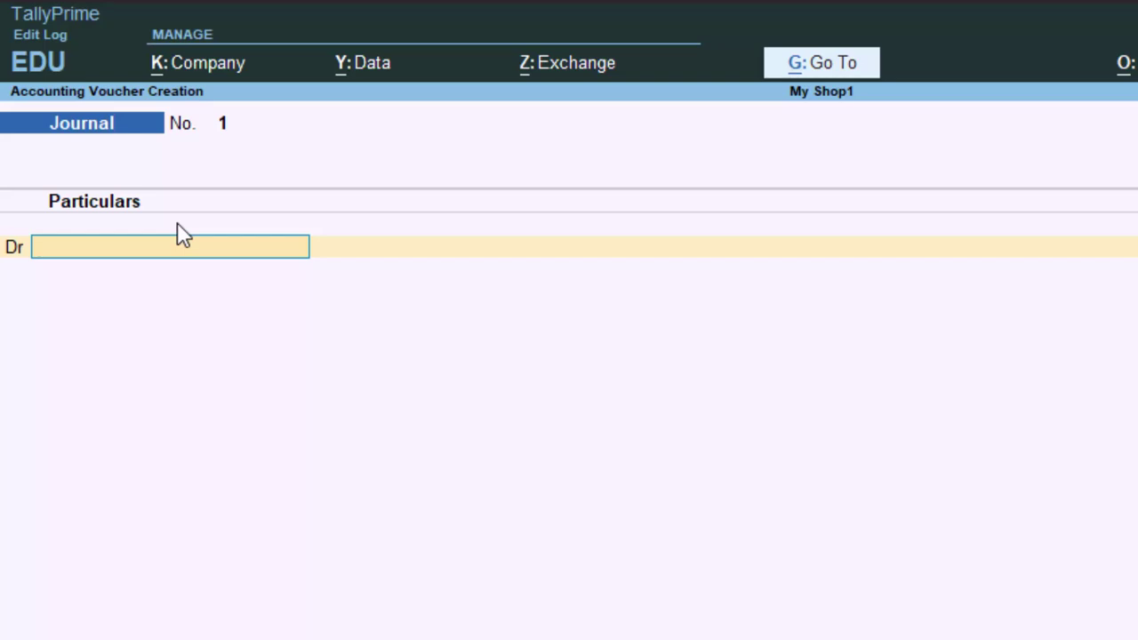
key(alt+c)
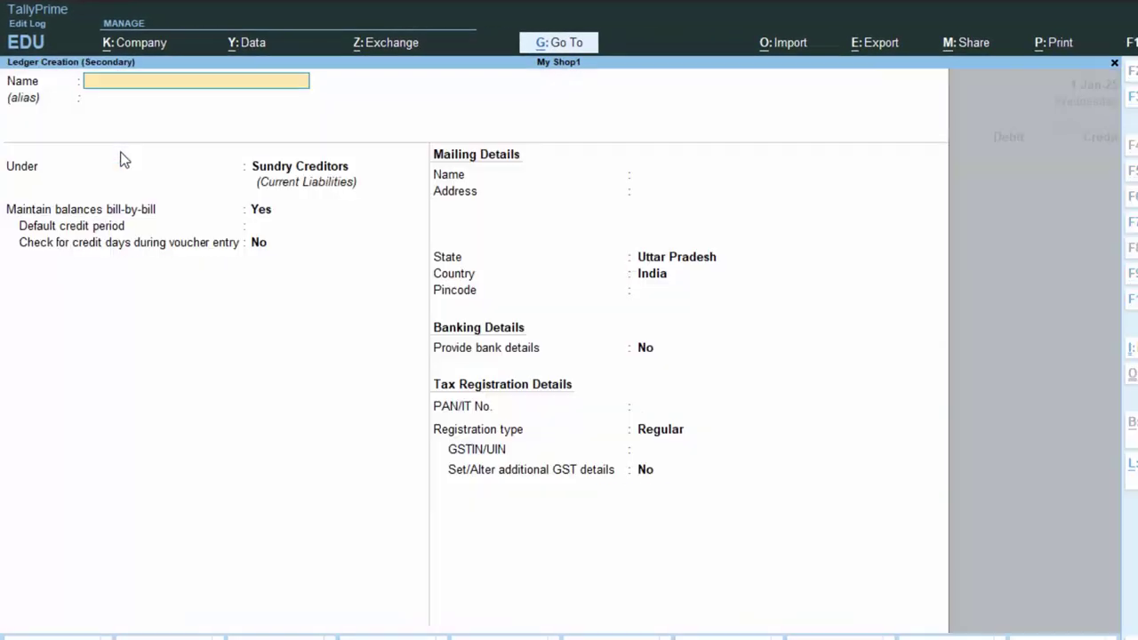
text(Da)
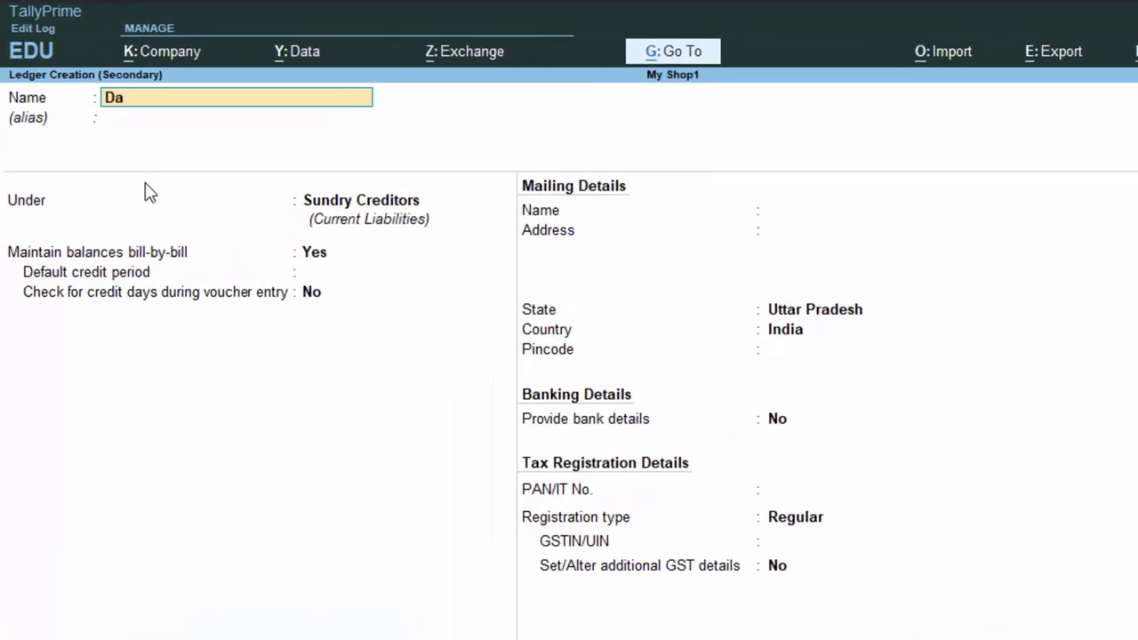
text(mmage Goods)
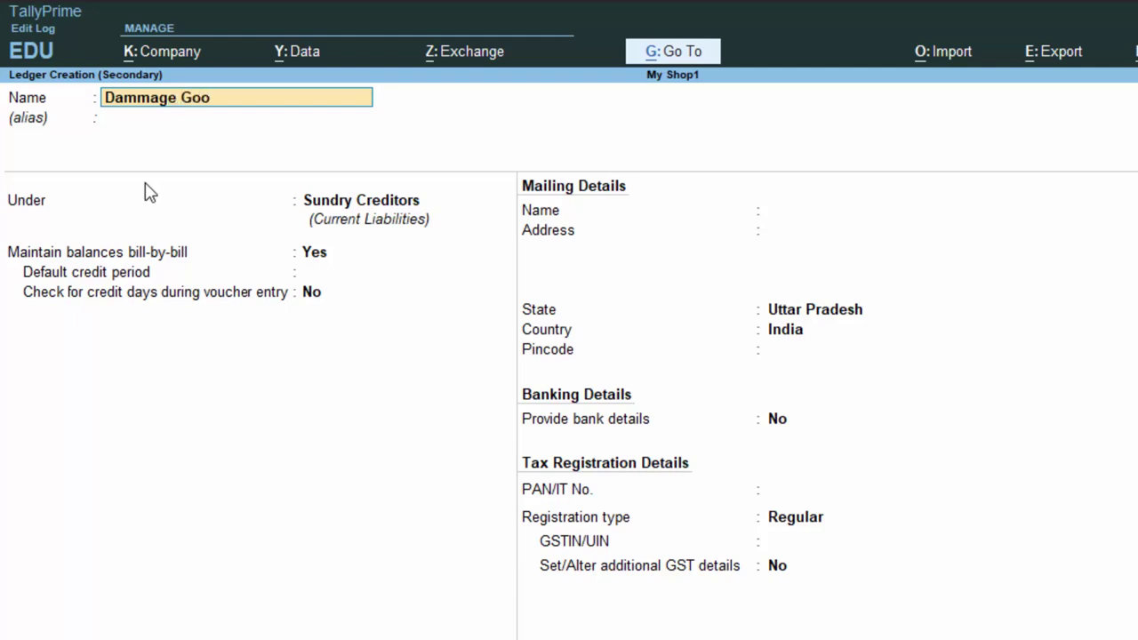
key(Return)
key(Return)
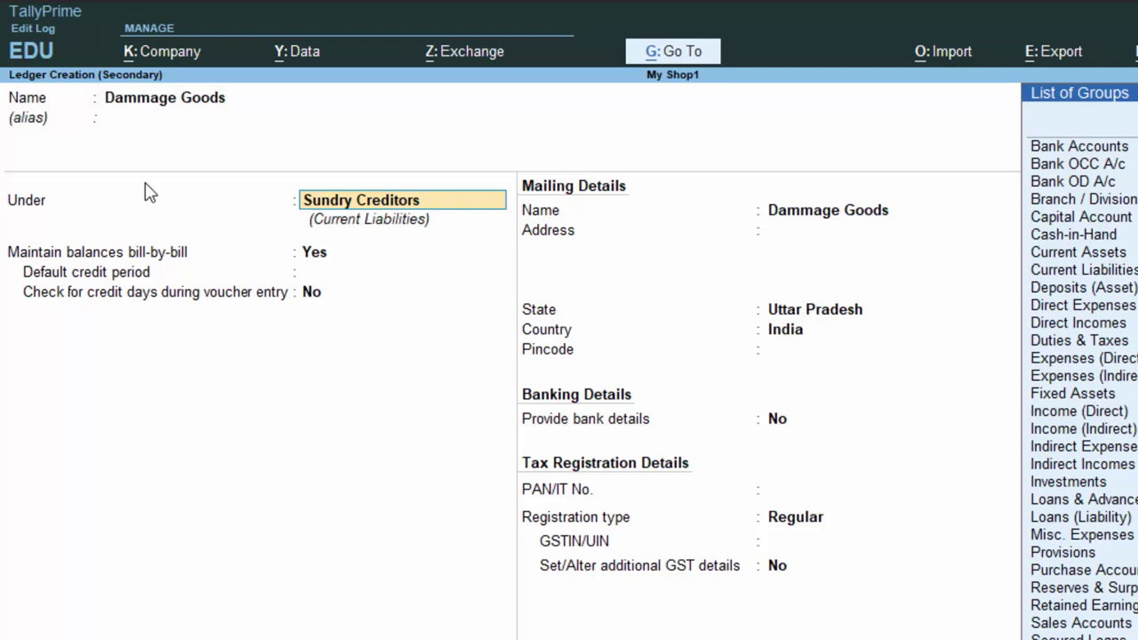
Place the Dammage Goods ledger under the Direct Expenses group.
text(D)
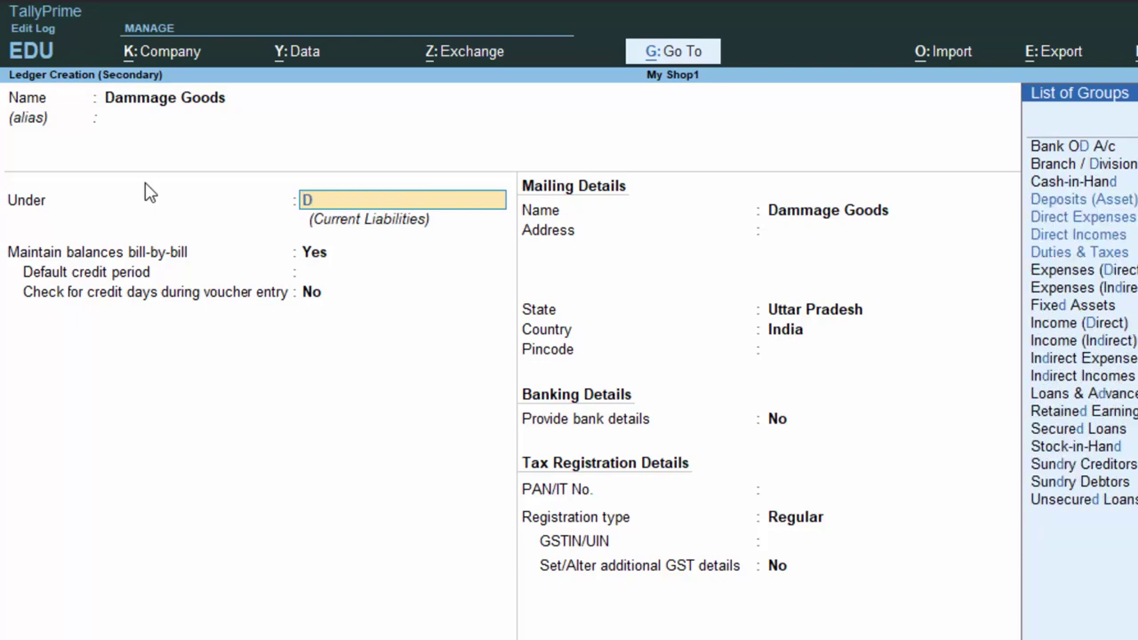
key(Down)
key(Down)
key(Return)
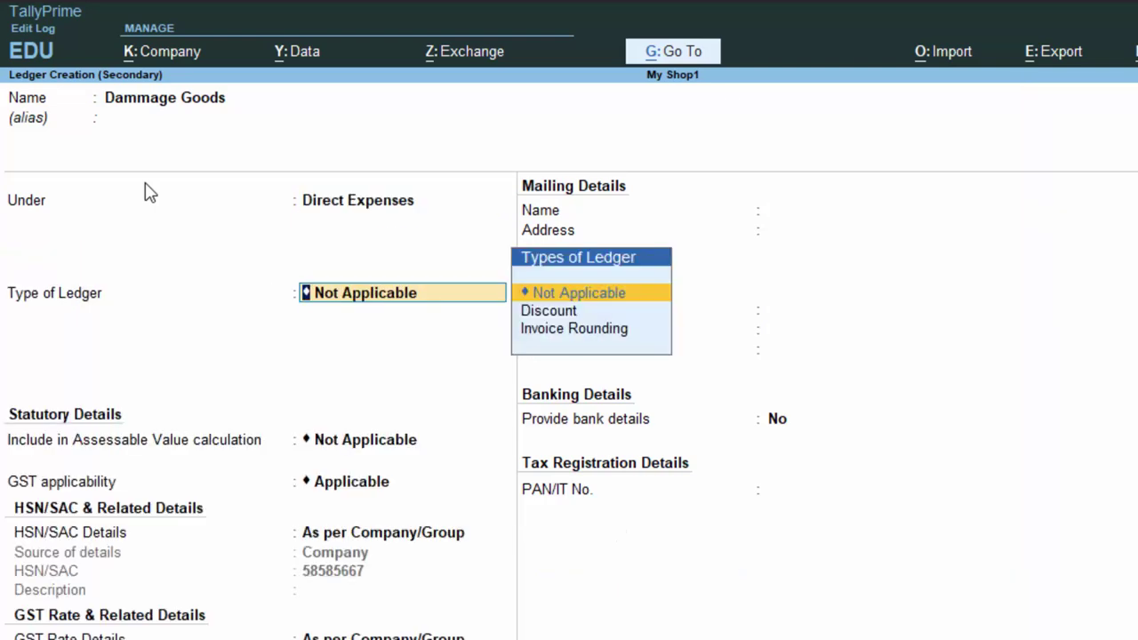
Keep the remaining ledger type, GST and banking options at their defaults and save the Dammage Goods ledger.
key(Return)
key(Return)
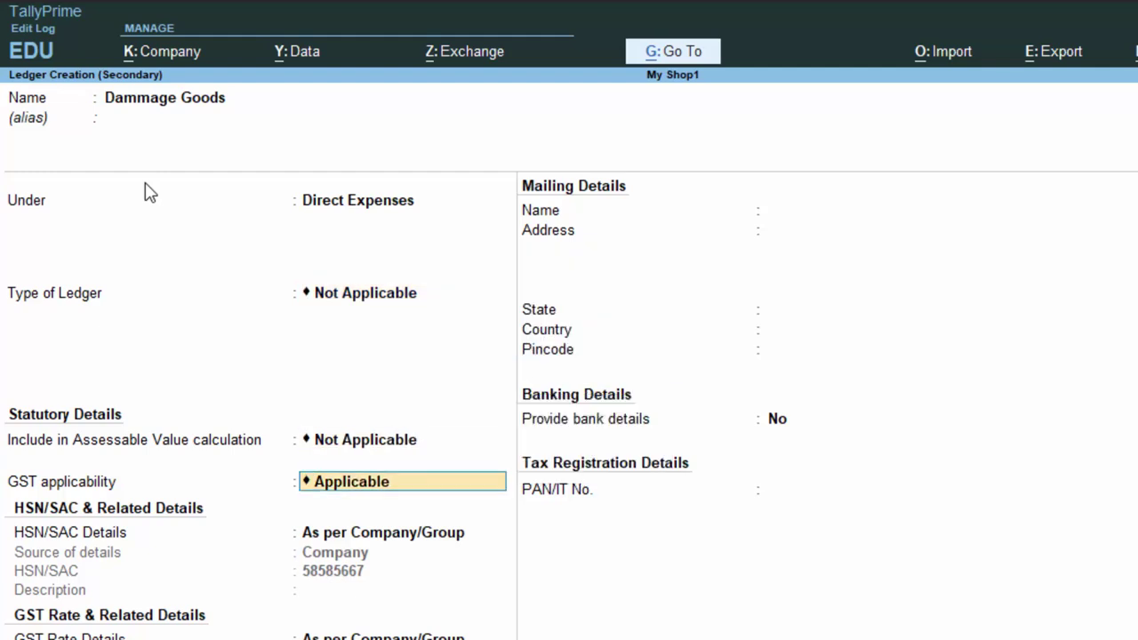
key(Return)
key(Return)
key(Return)
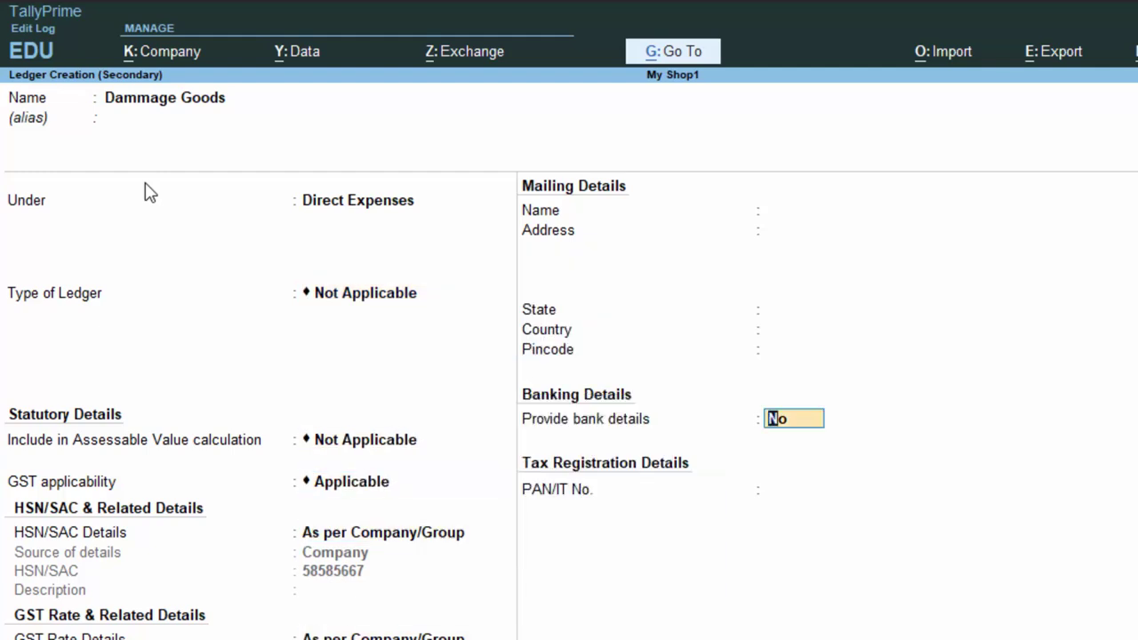
key(Return)
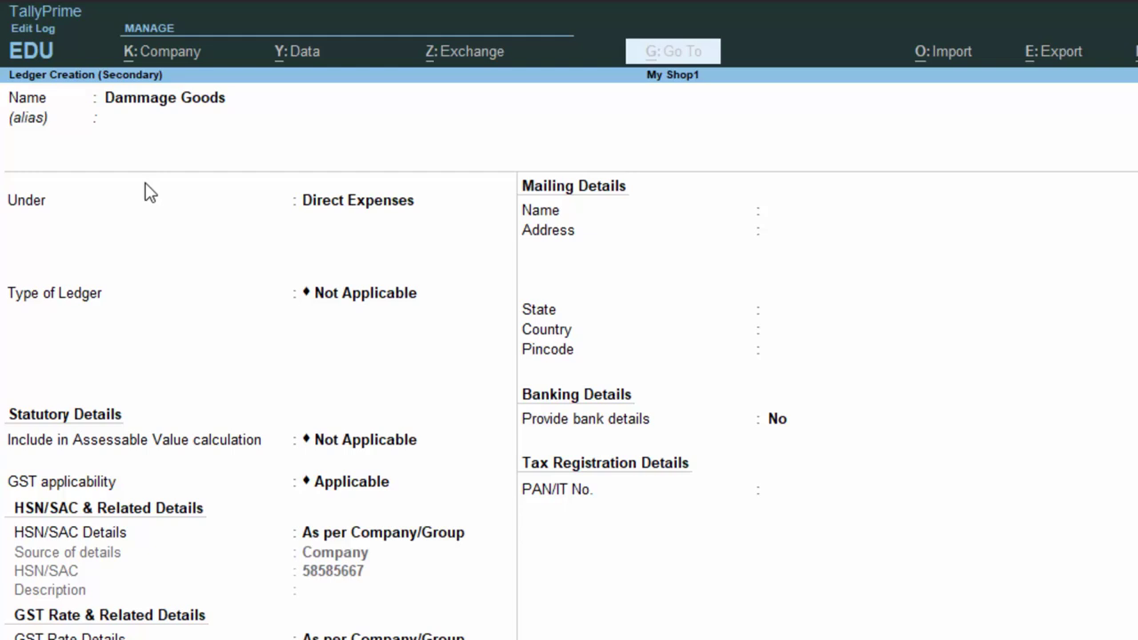
key(Return)
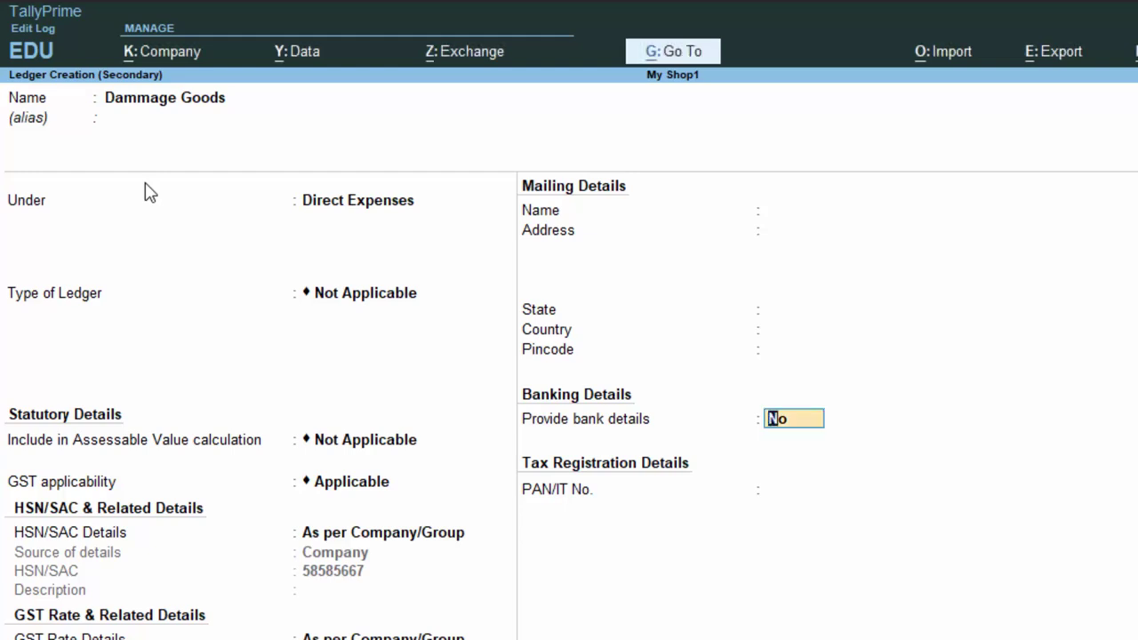
key(ctrl+a)
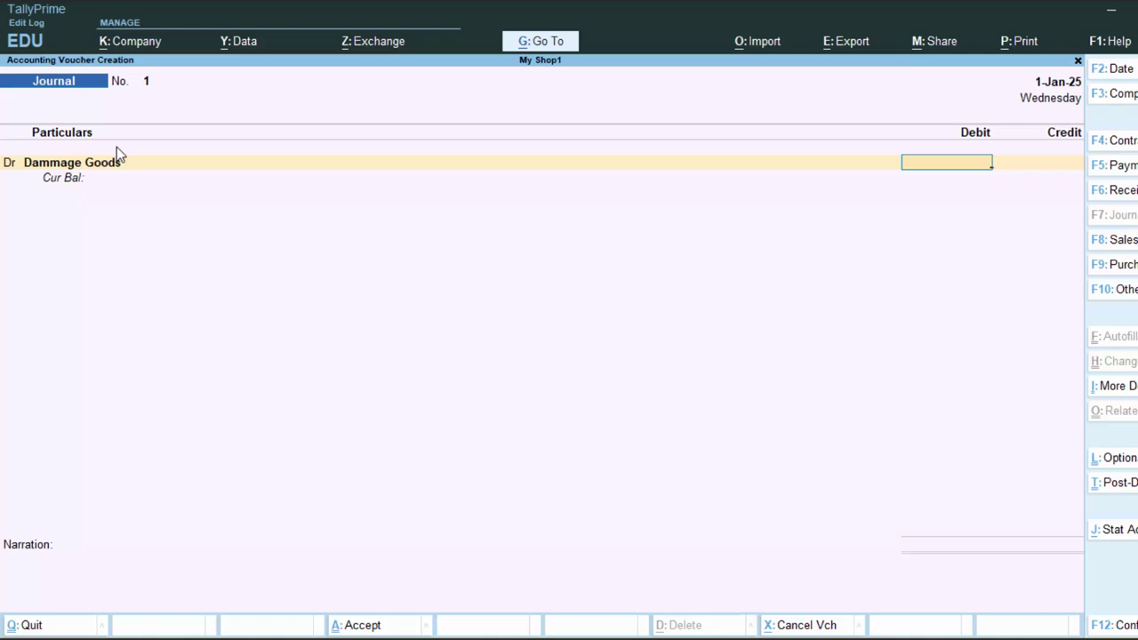
Debit Dammage Goods with 700 and choose Purchase A/c as the credit ledger of the journal voucher.
text(700)
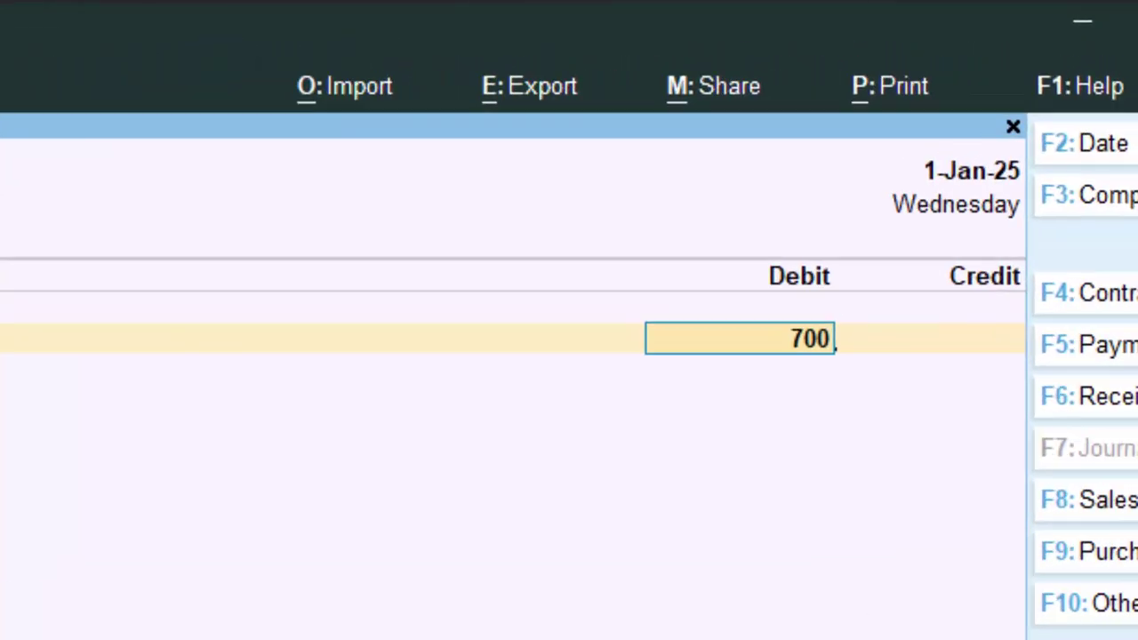
key(Return)
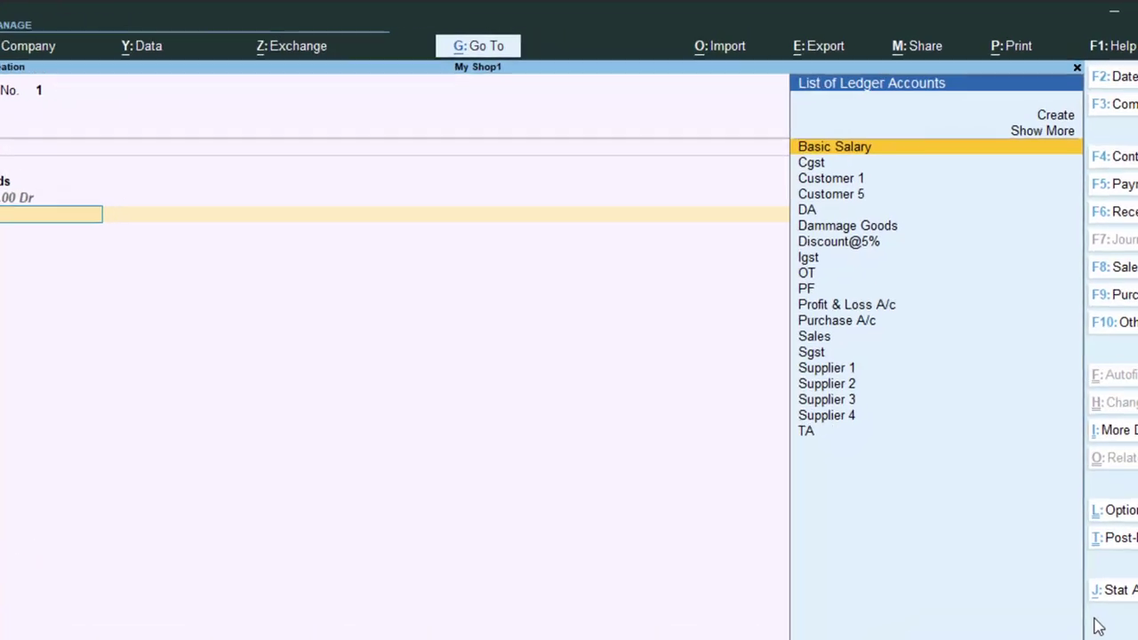
text(p)
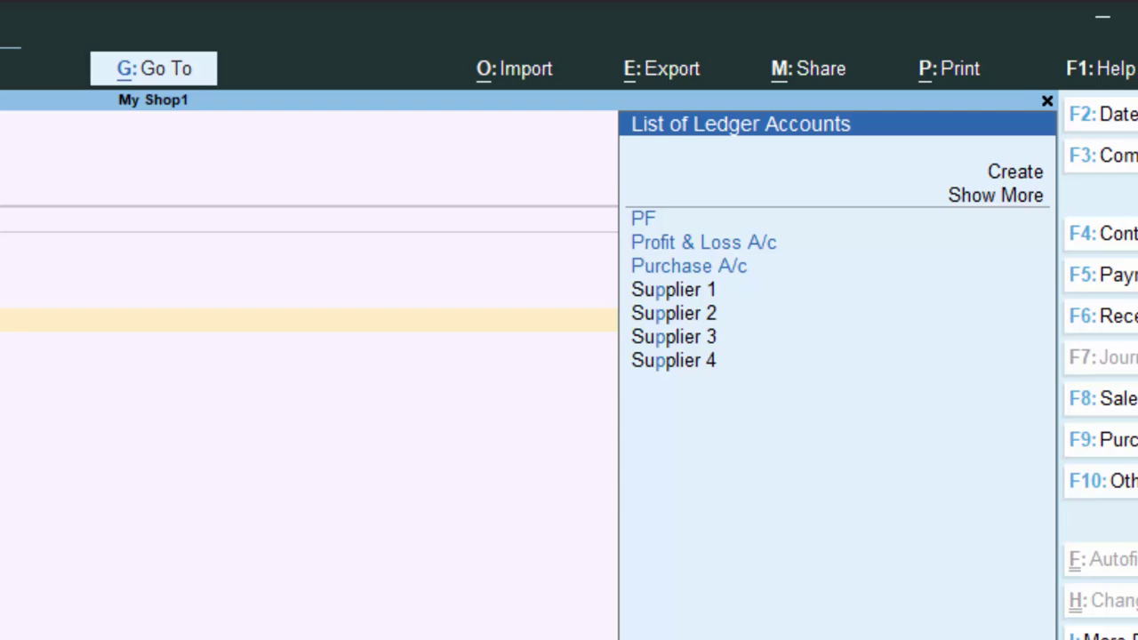
key(Down)
key(Down)
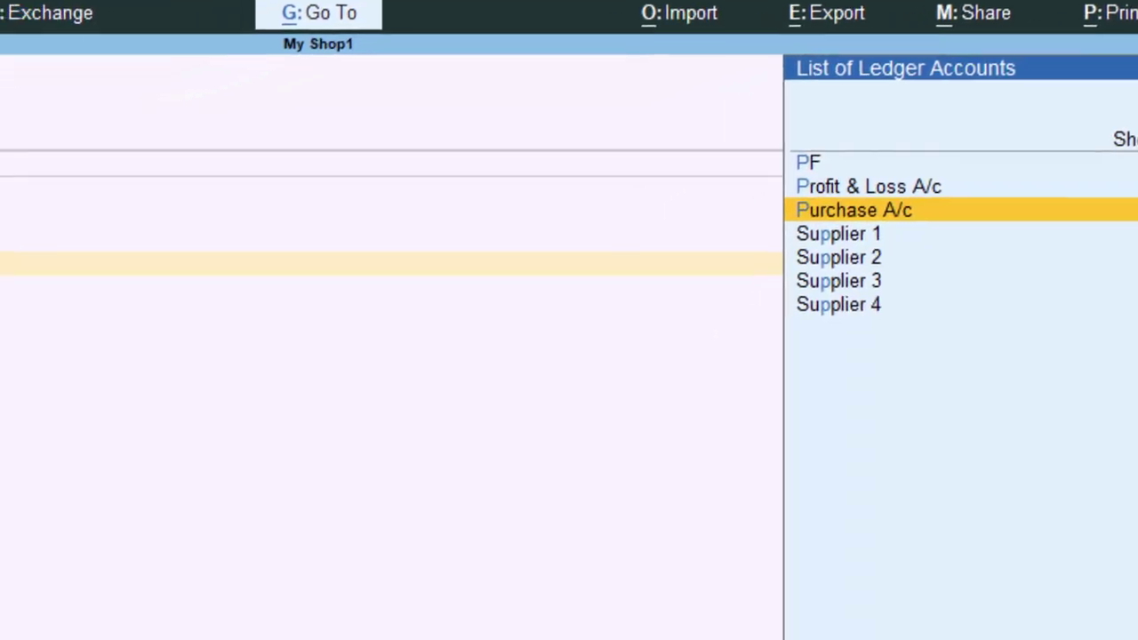
key(Return)
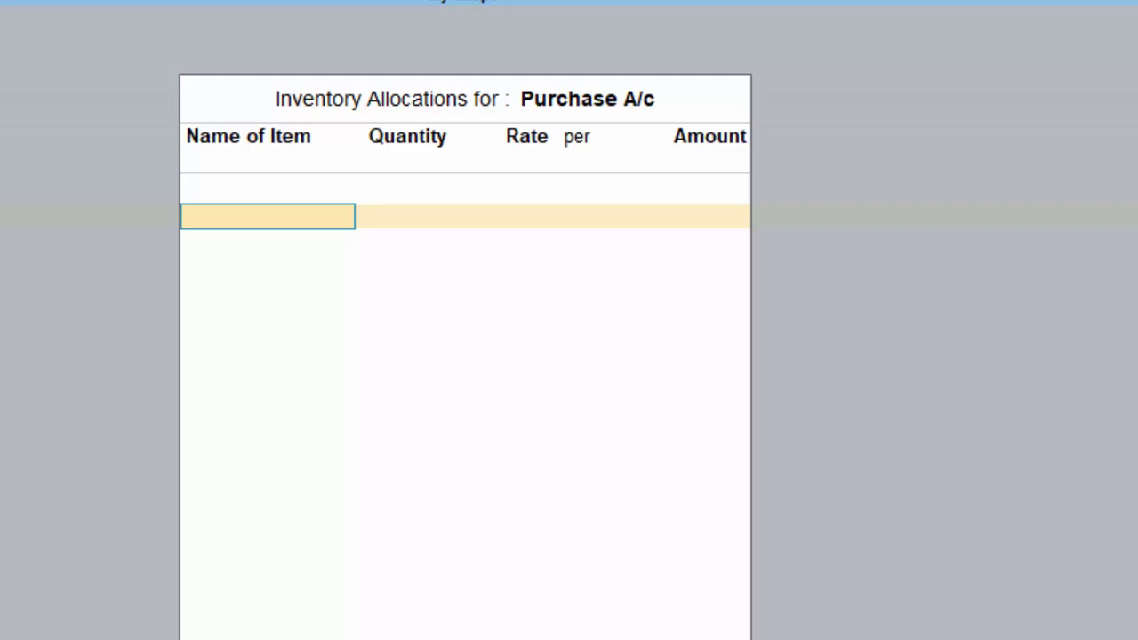
Allocate 2 nos of the Shower item at rate 350.00 to Purchase A/c, with tracking number Not Applicable.
text(S)
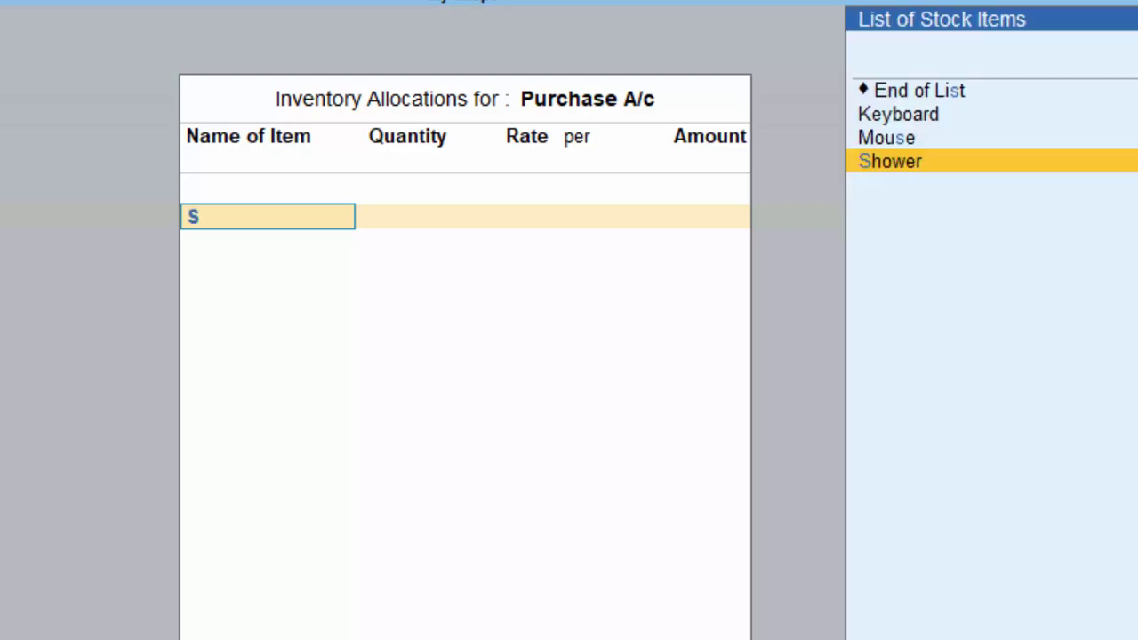
key(Return)
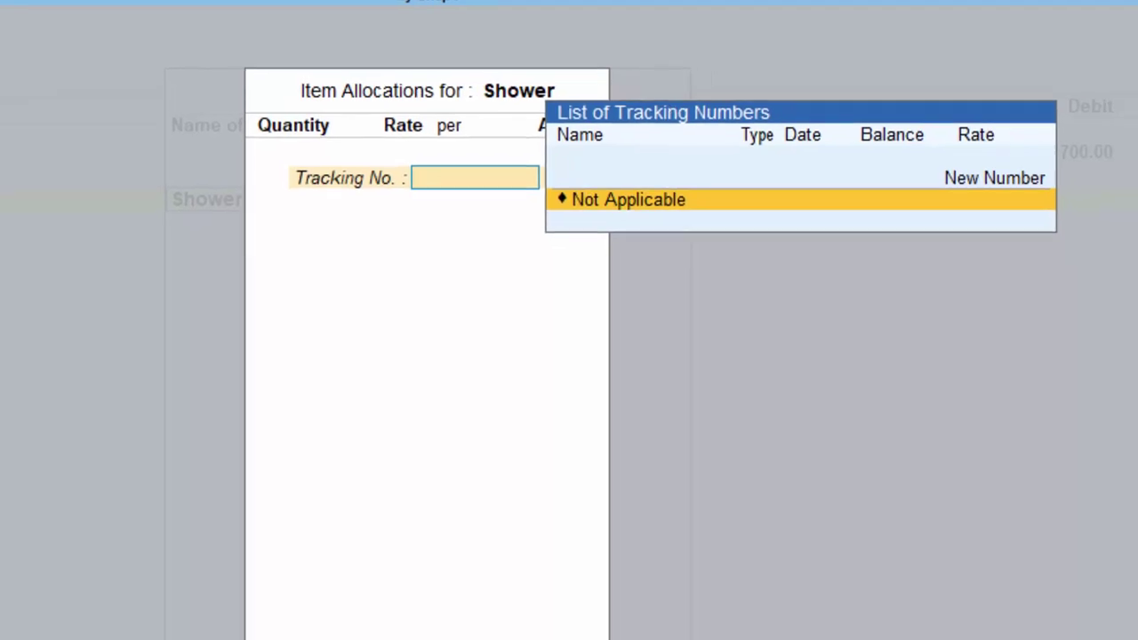
key(Return)
text(2)
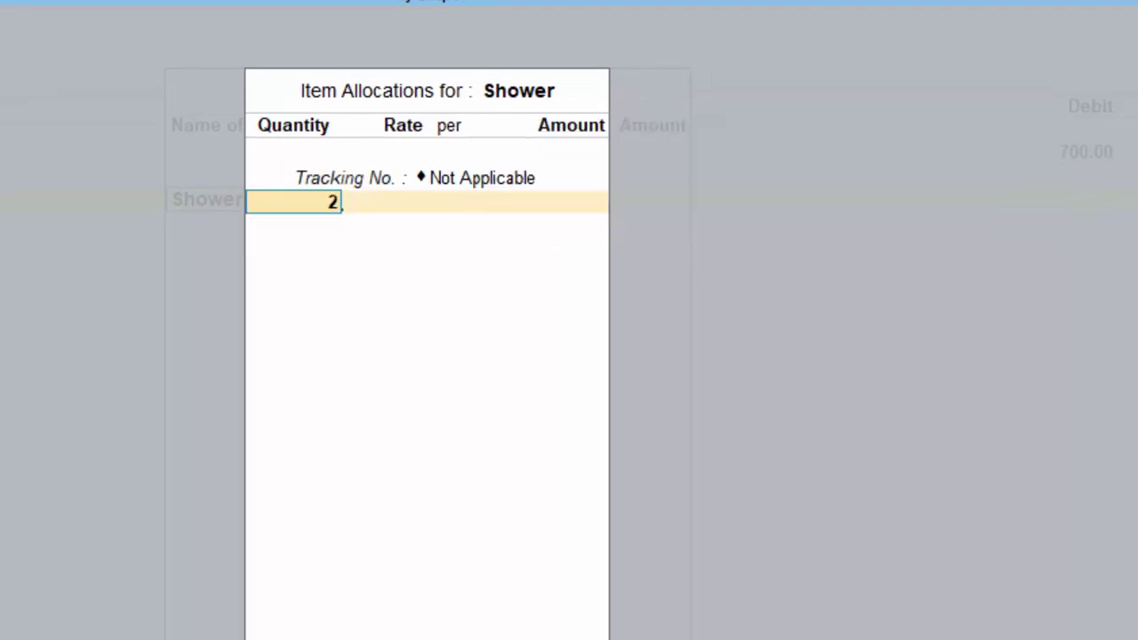
key(Return)
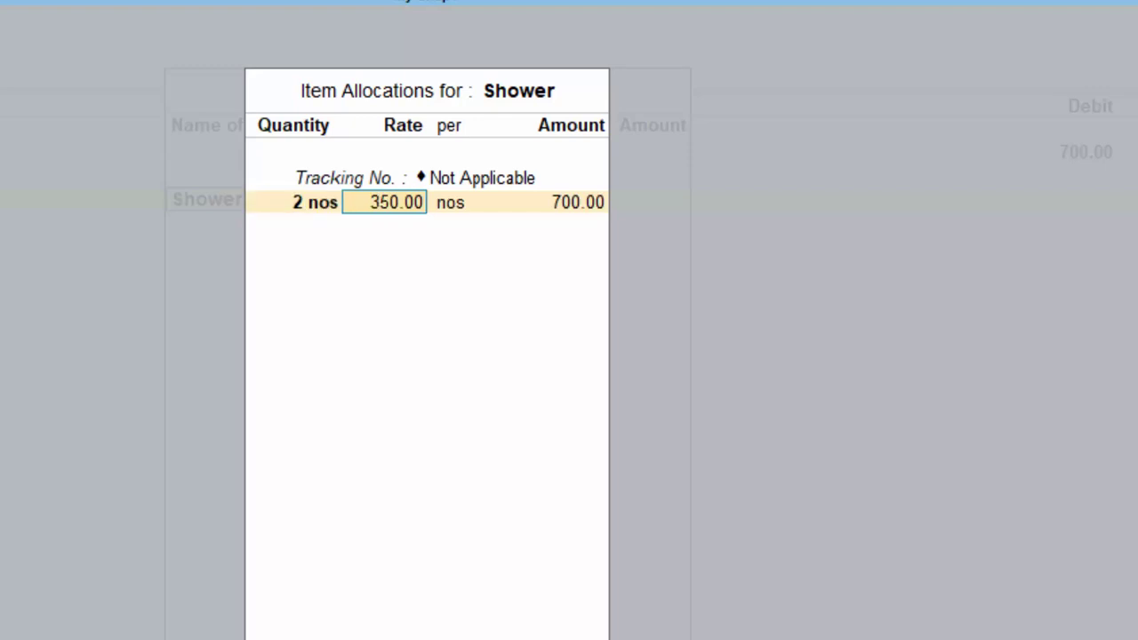
key(Return)
key(Return)
key(Return)
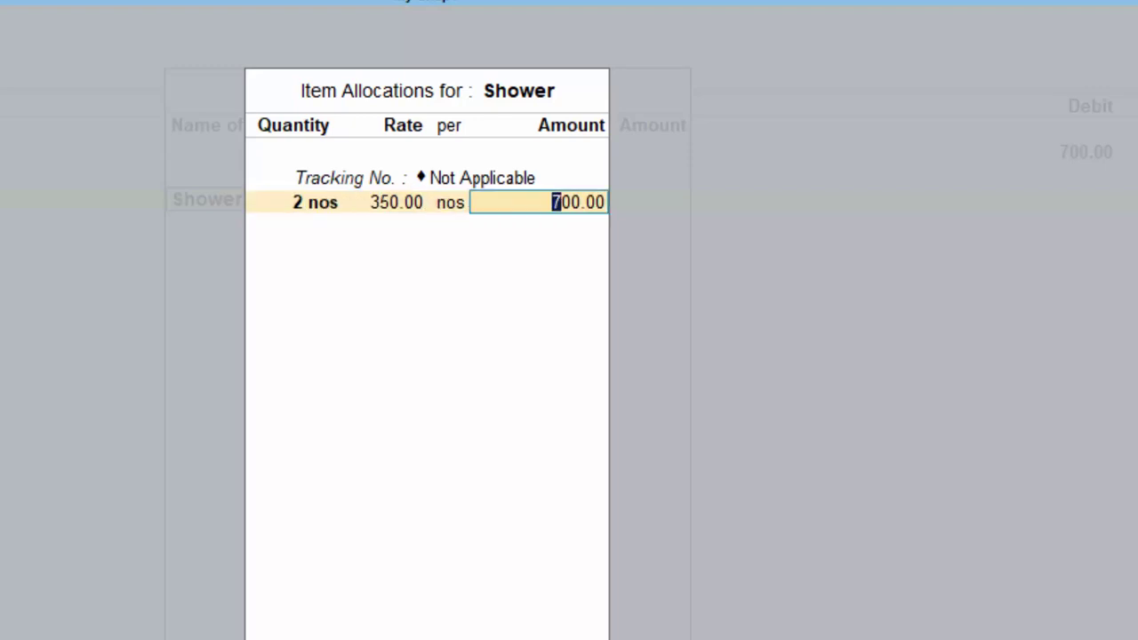
key(Return)
key(Return)
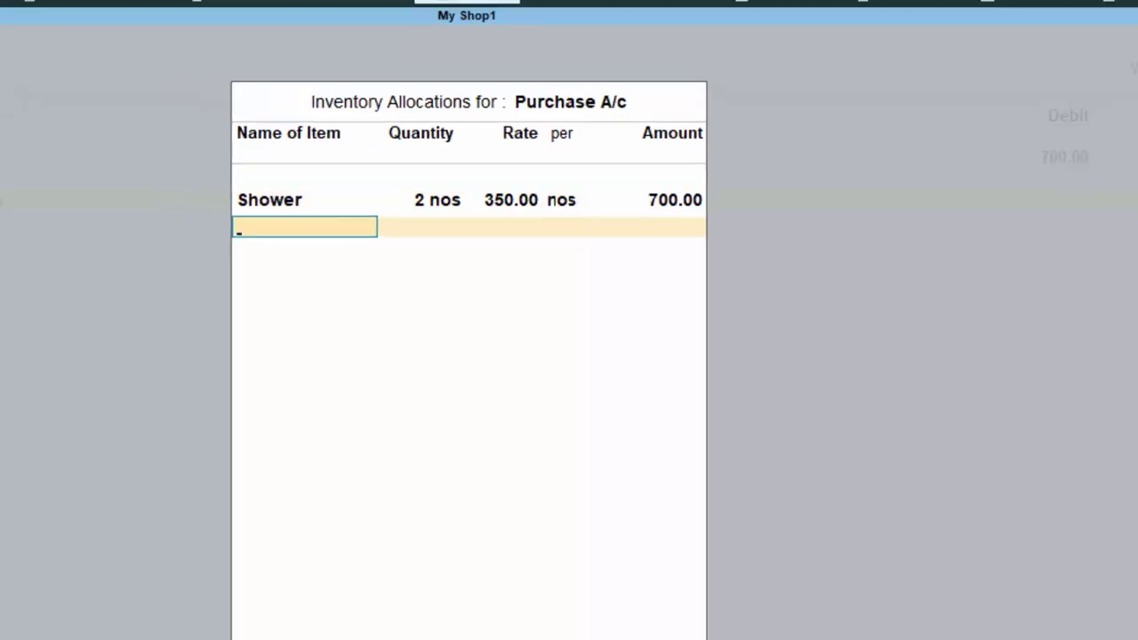
key(Return)
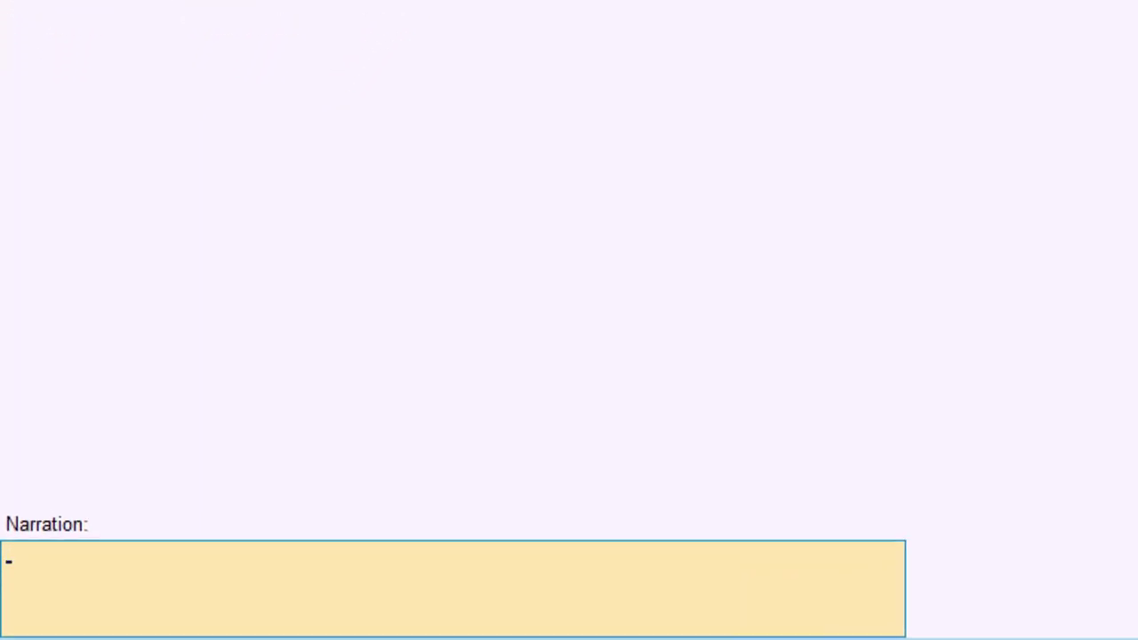
text(The goods)
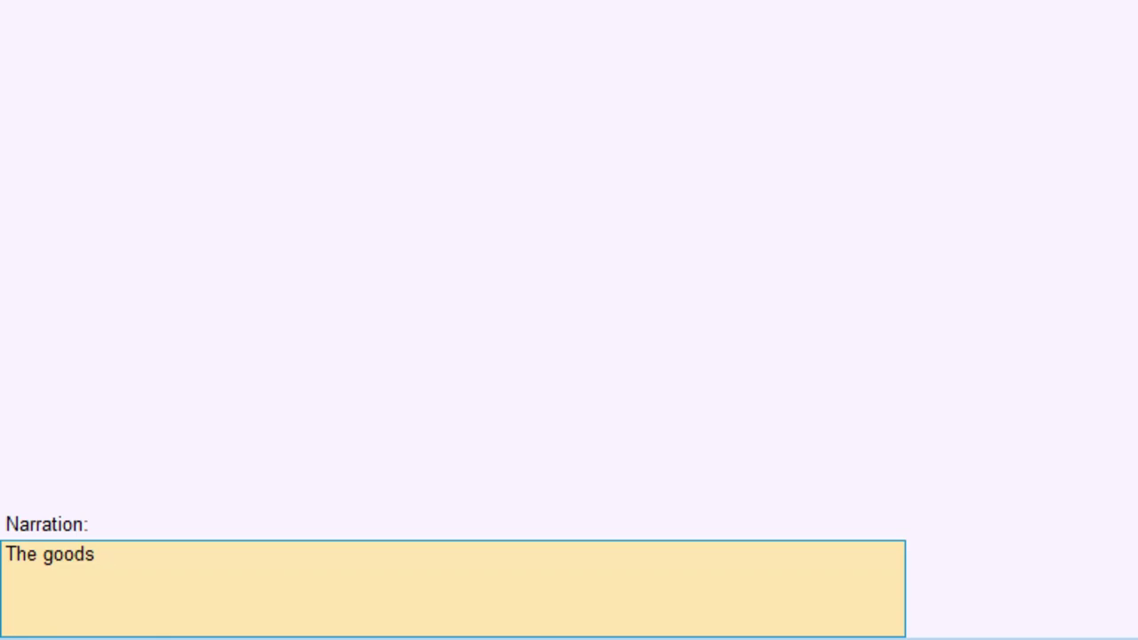
text( d)
key(BackSpace)
key(BackSpace)
key(BackSpace)
key(BackSpace)
key(BackSpace)
key(BackSpace)
key(BackSpace)
key(BackSpace)
key(BackSpace)
key(BackSpace)
key(BackSpace)
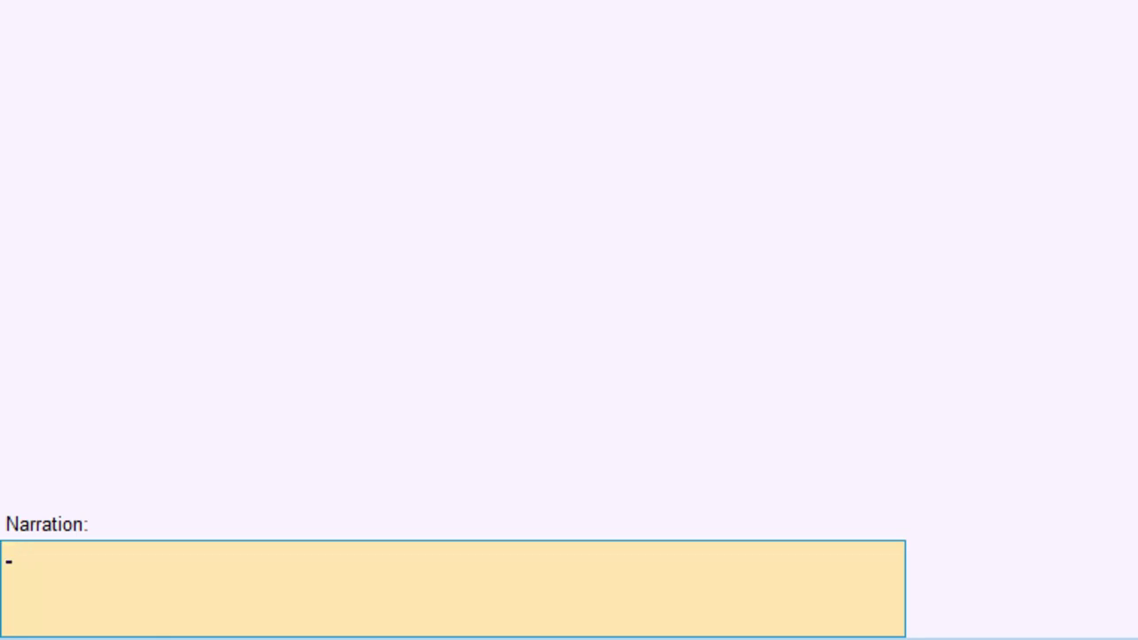
text(Dan)
key(BackSpace)
text(mmsge)
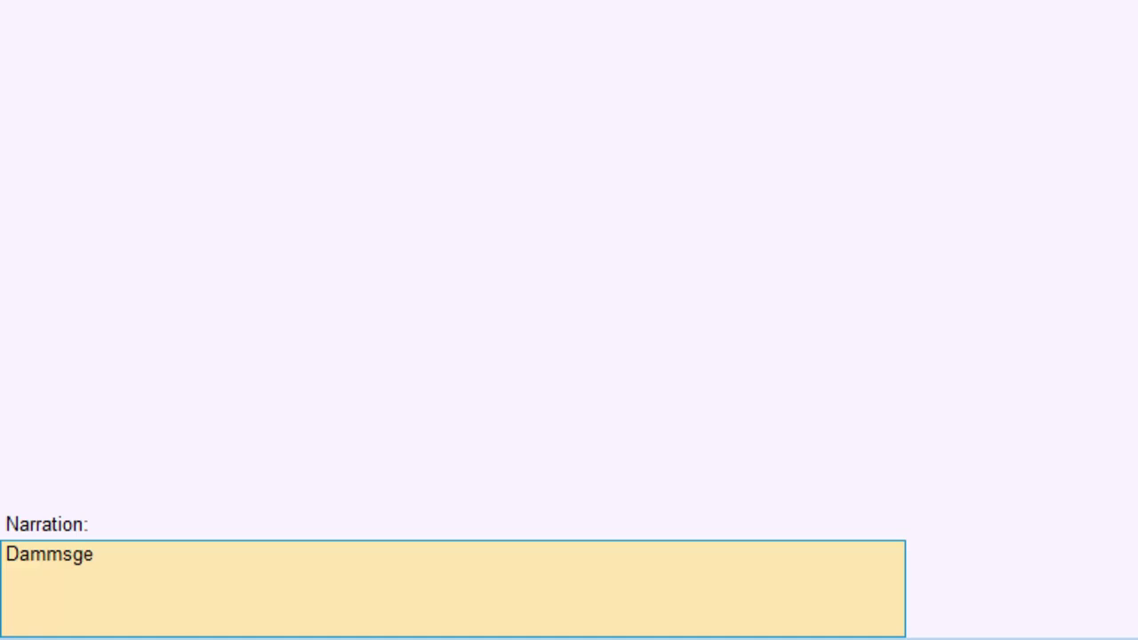
text( goods entry)
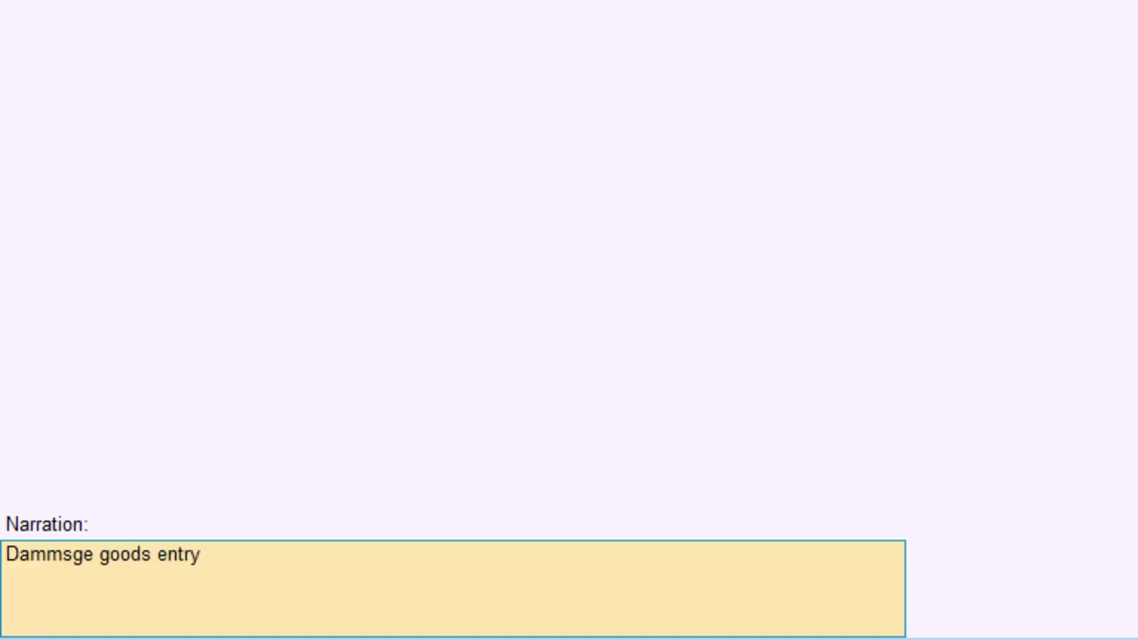
key(Return)
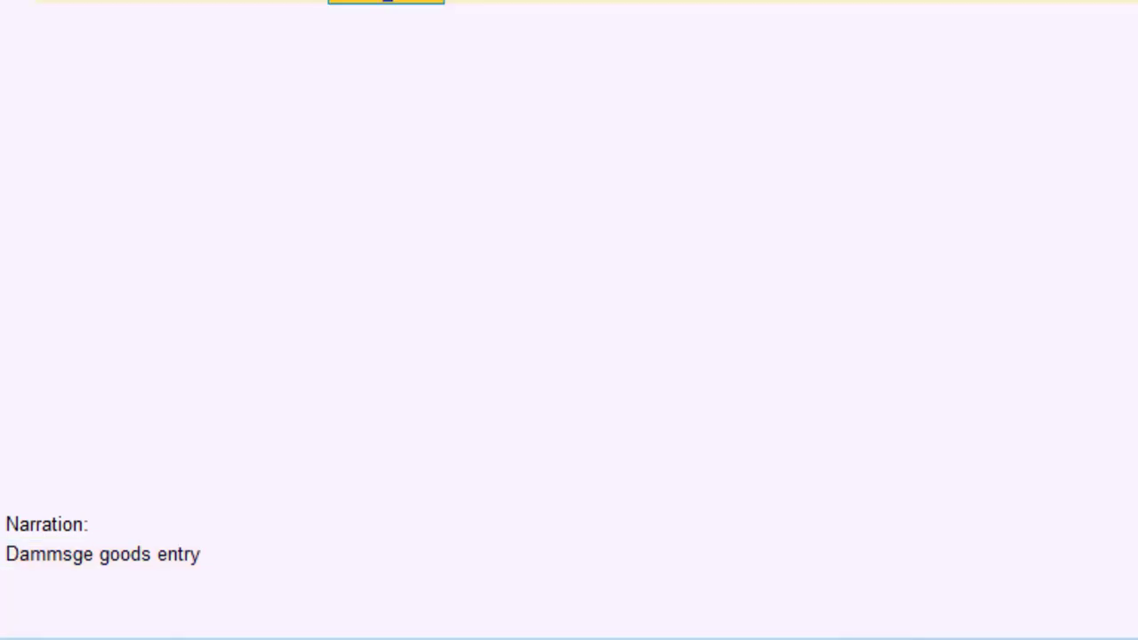
key(Return)
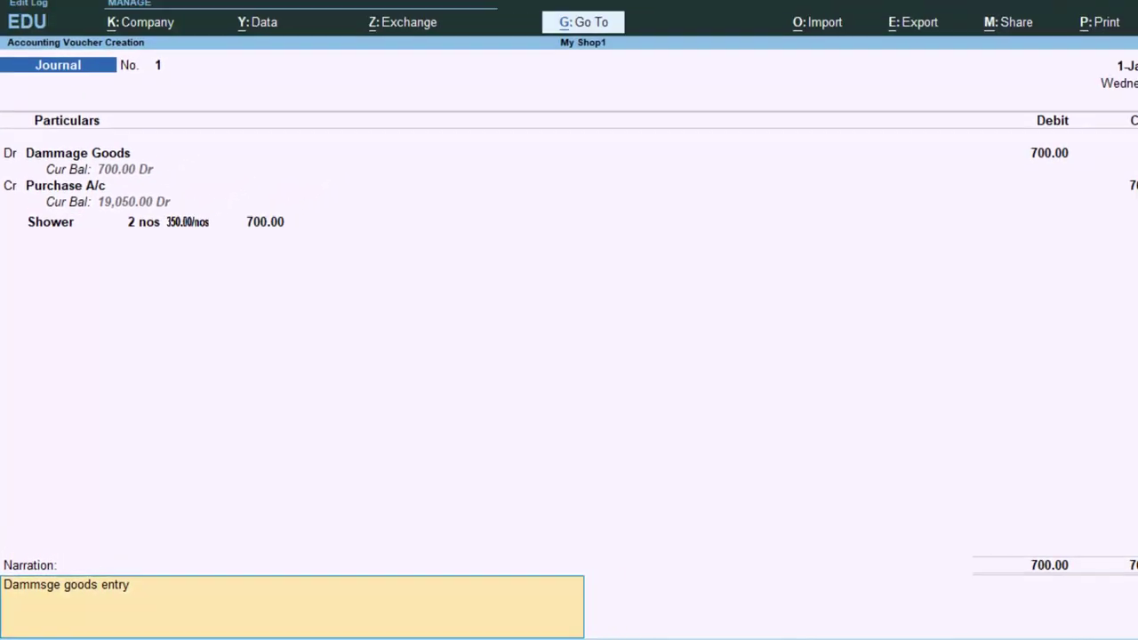
Set the journal voucher's narration to "Dammage goods entry" and save the voucher.
text(Da)
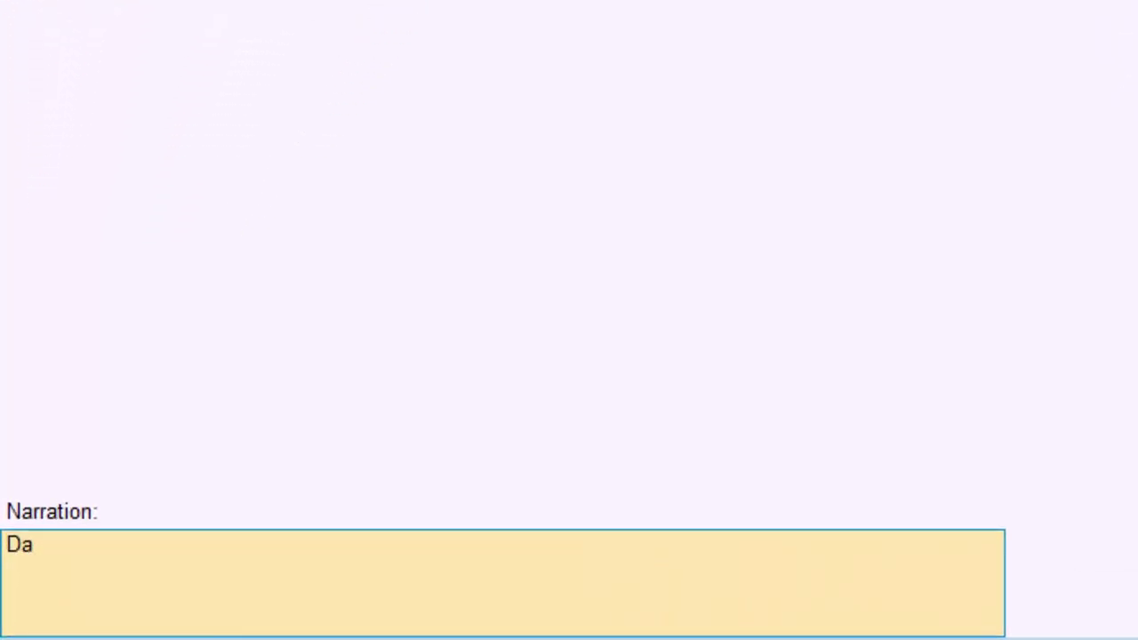
text(mmage)
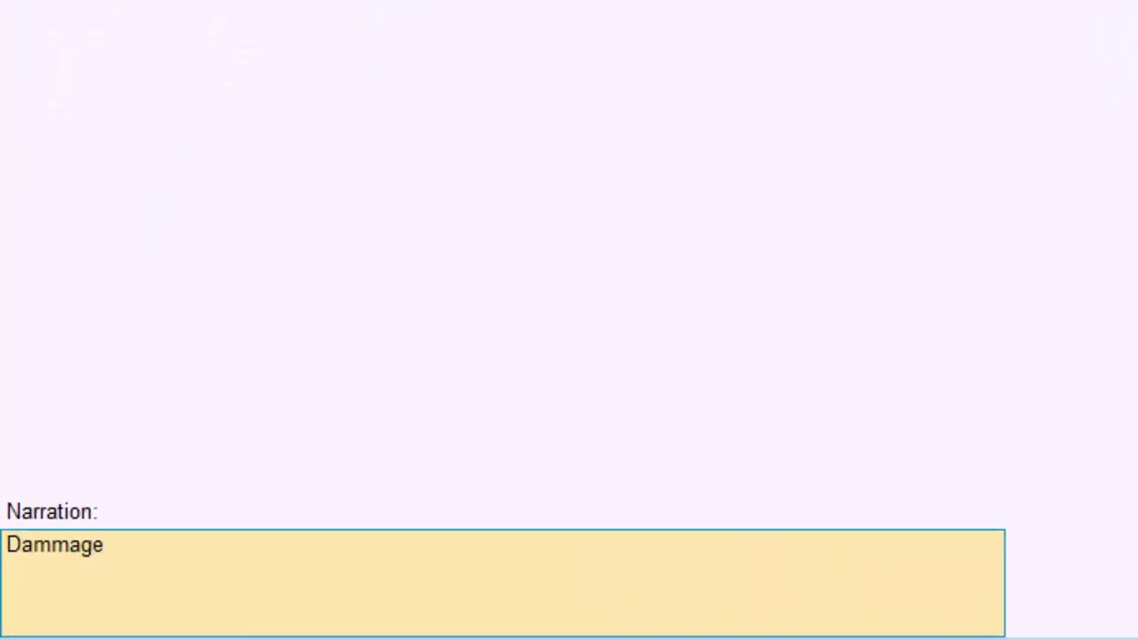
text( goods)
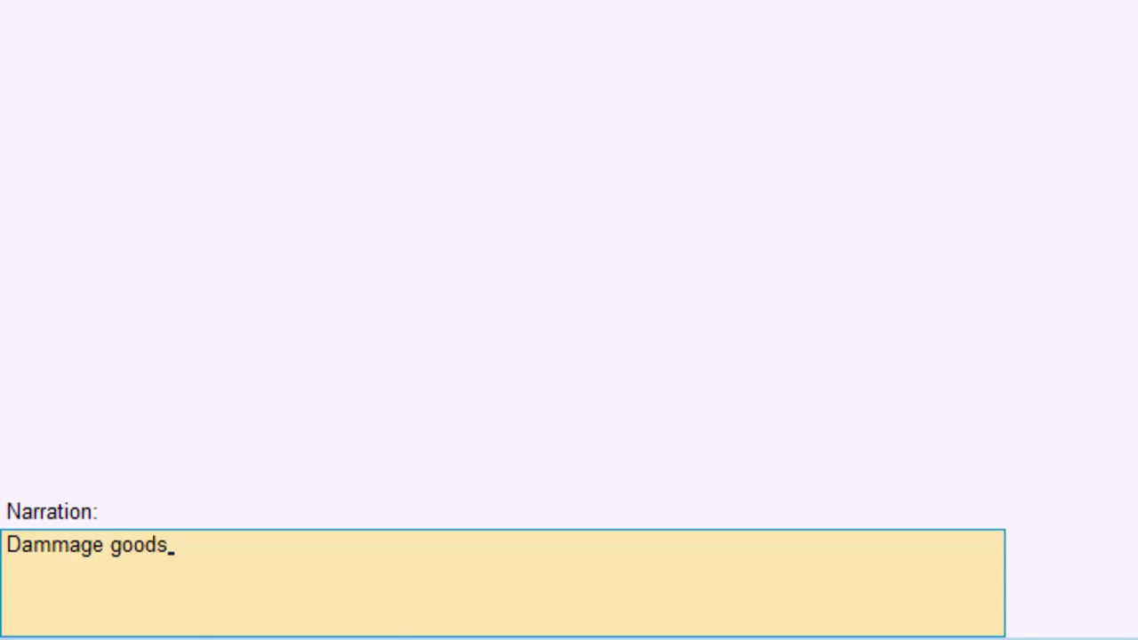
text( entry)
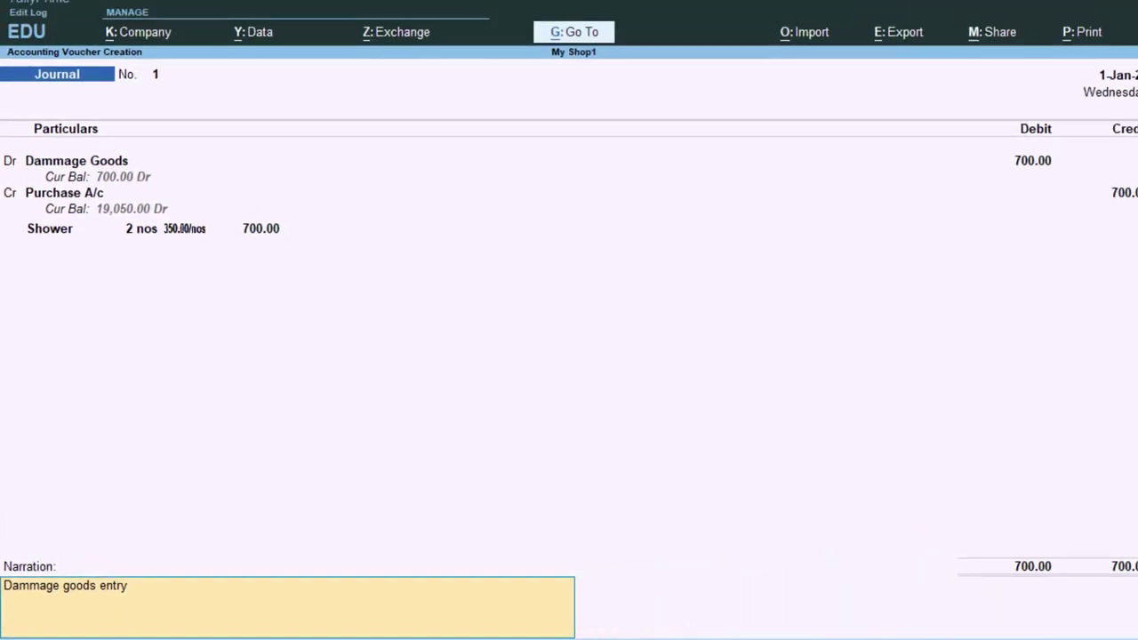
key(Return)
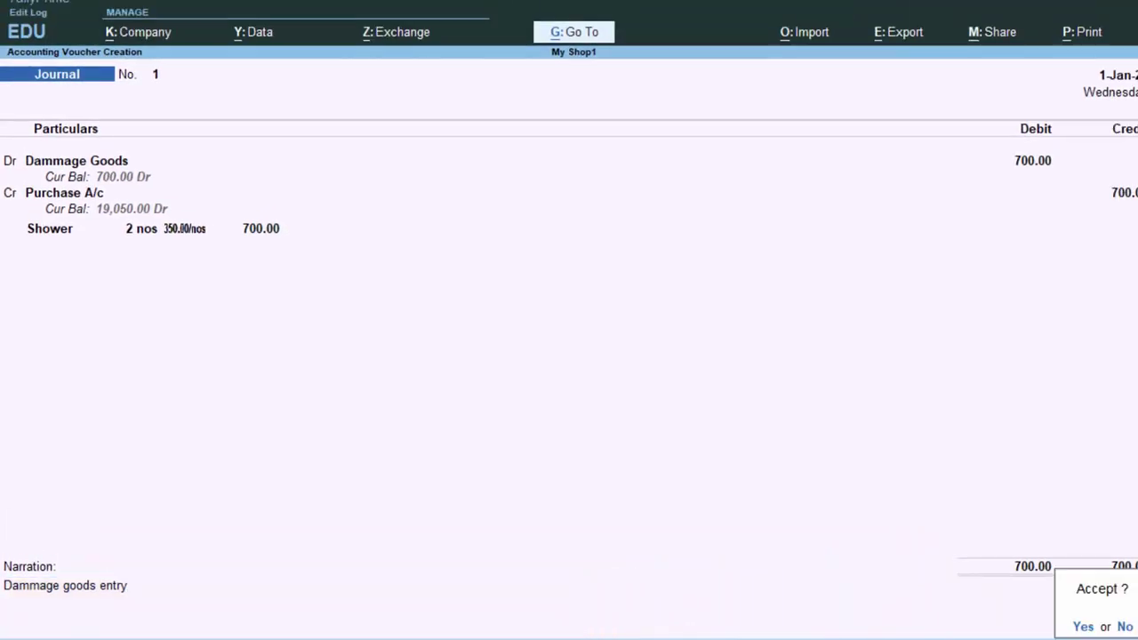
key(Return)
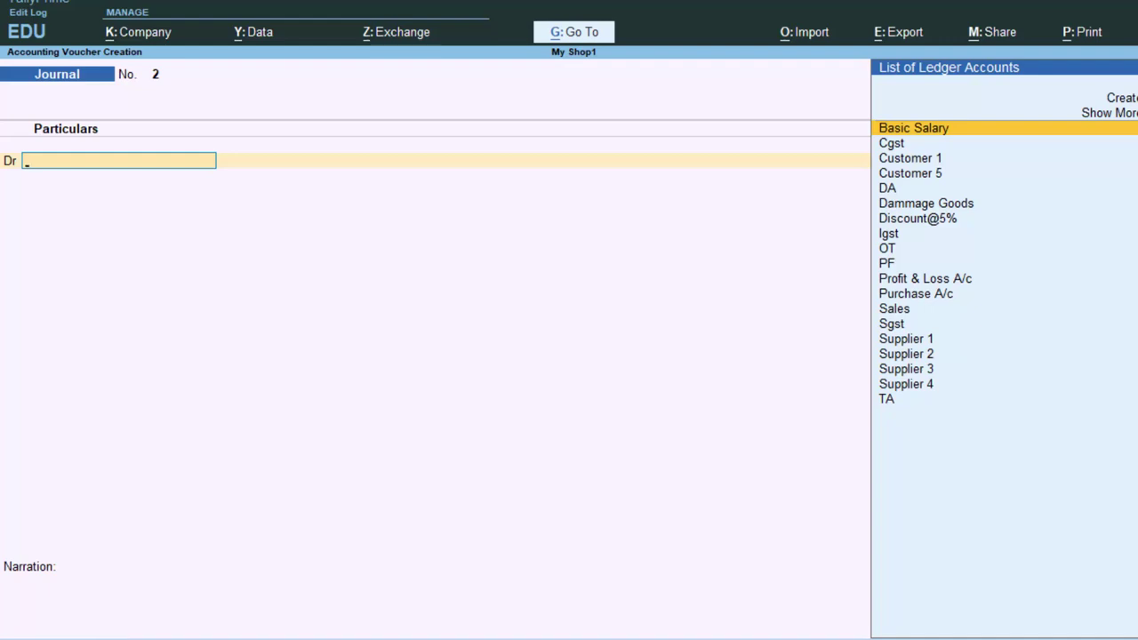
Leave the new blank voucher, check the Shower item's closing quantity in the Stock Summary and return to the Gateway of Tally.
key(Escape)
key(s)
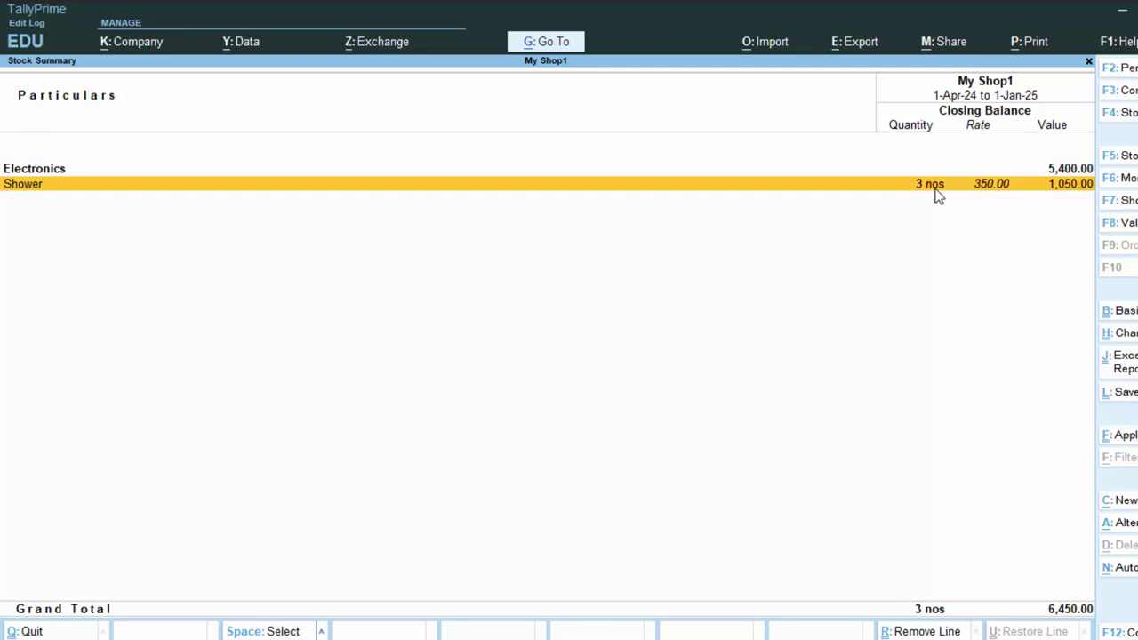
key(Escape)
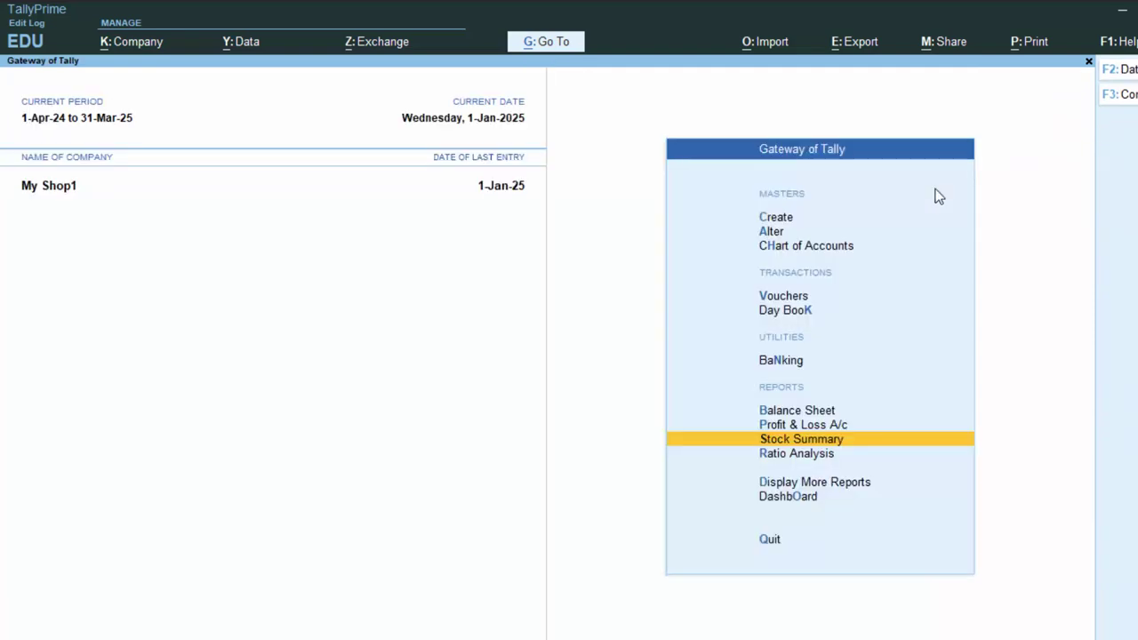
Delete the Dammage Goods journal voucher dated 1-Jan-25 from the Day Book and return to the Gateway of Tally.
key(d)
key(d)
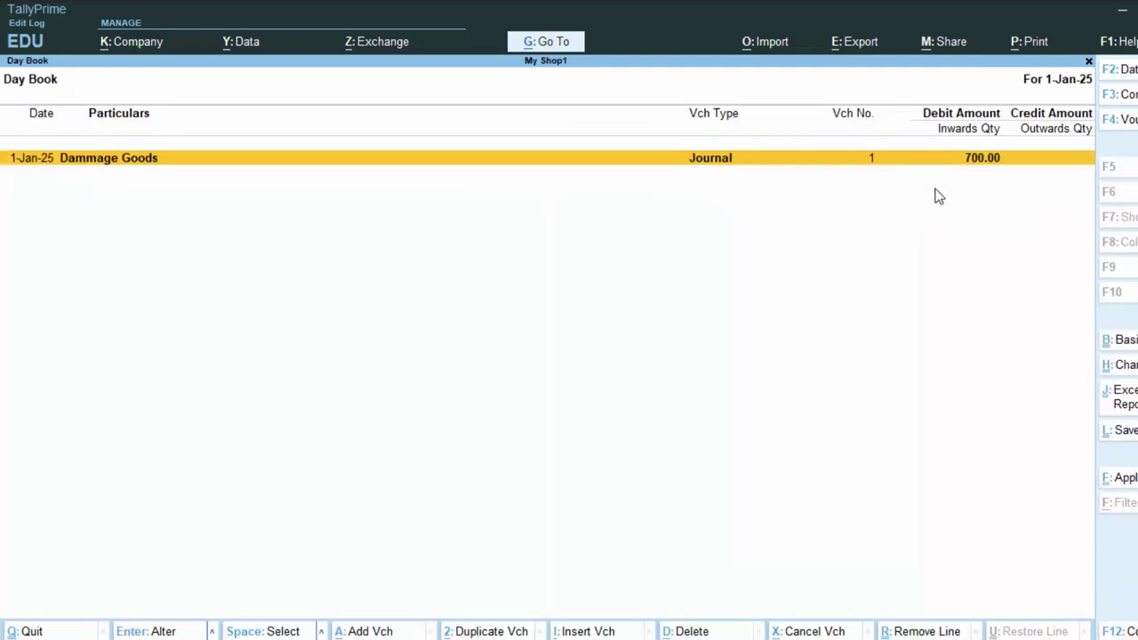
key(Return)
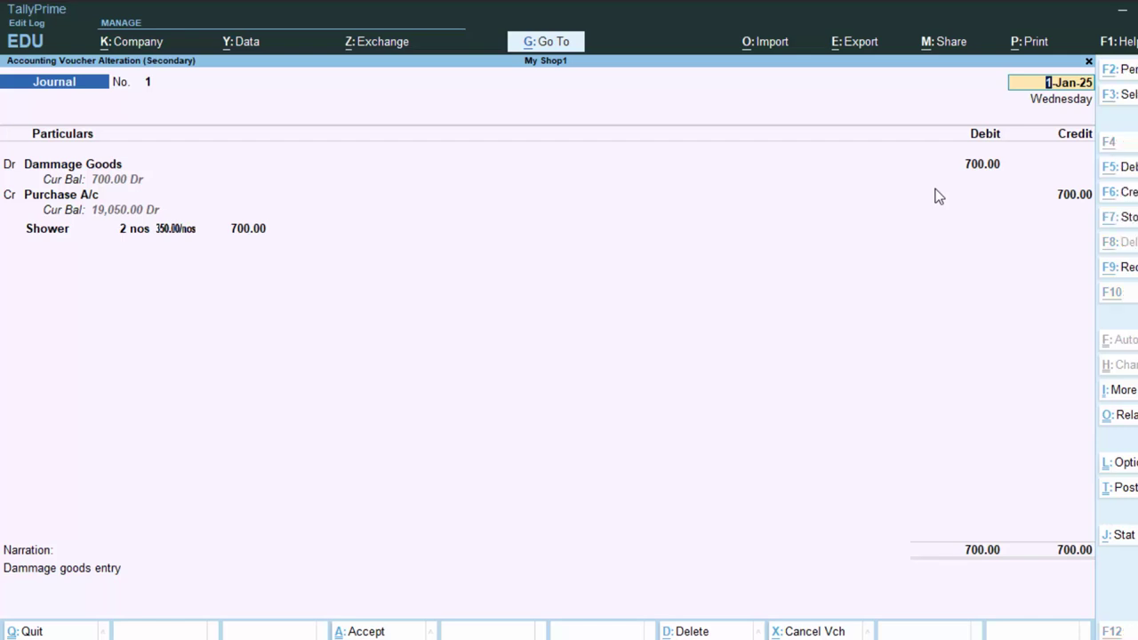
key(alt+d)
key(y)
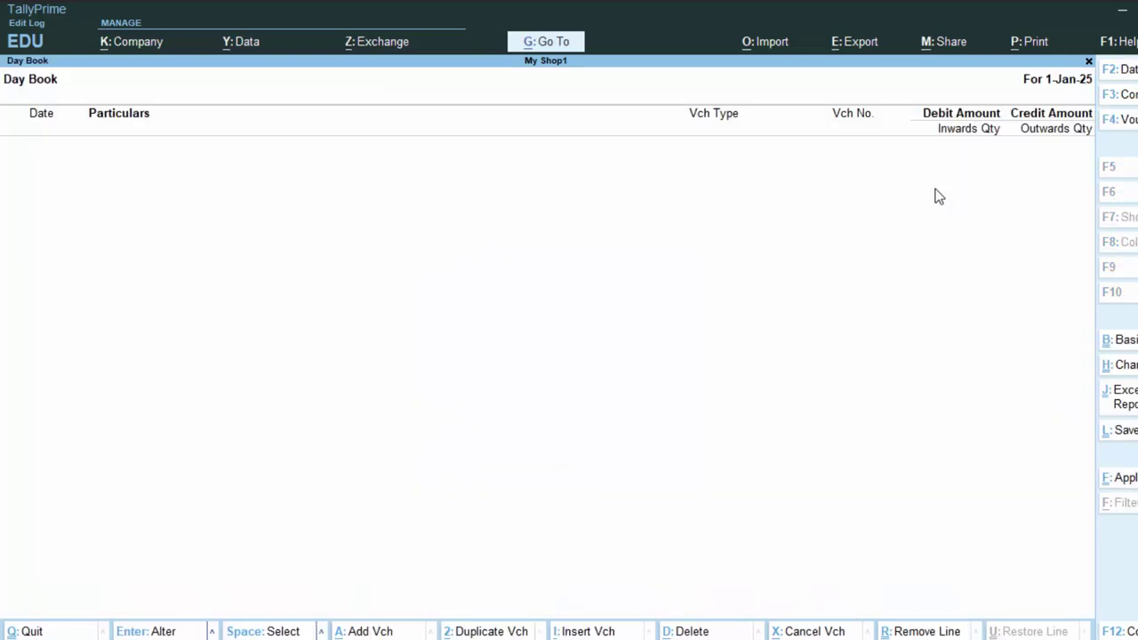
key(Escape)
key(Escape)
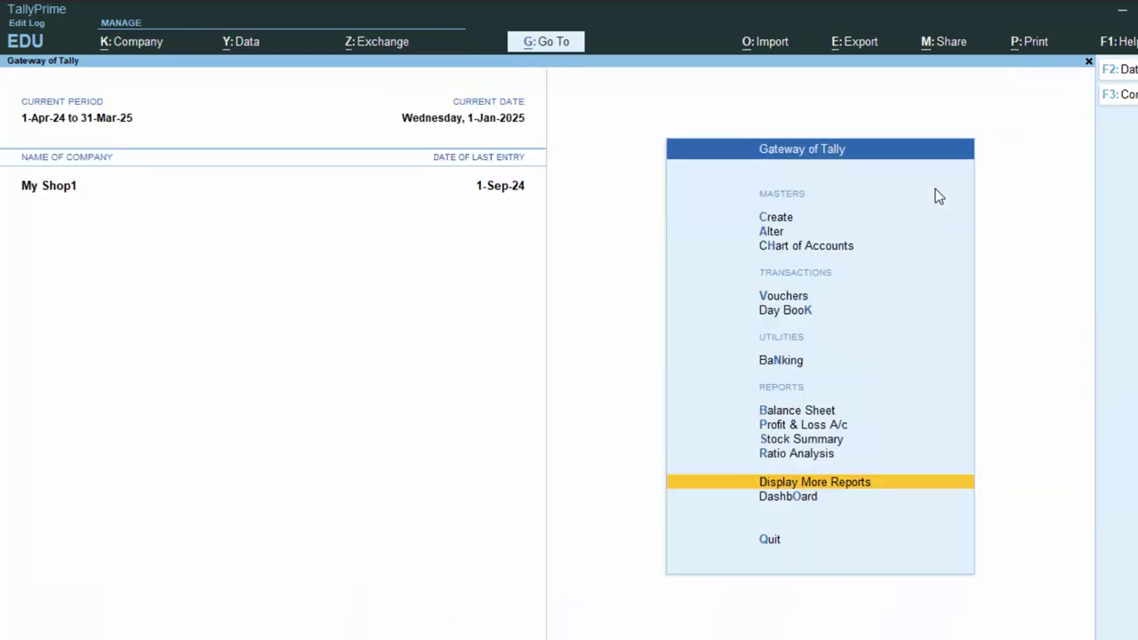
Check the Shower item's closing stock in the Stock Summary and its monthly summary, and return to the Gateway of Tally.
key(Up)
key(Up)
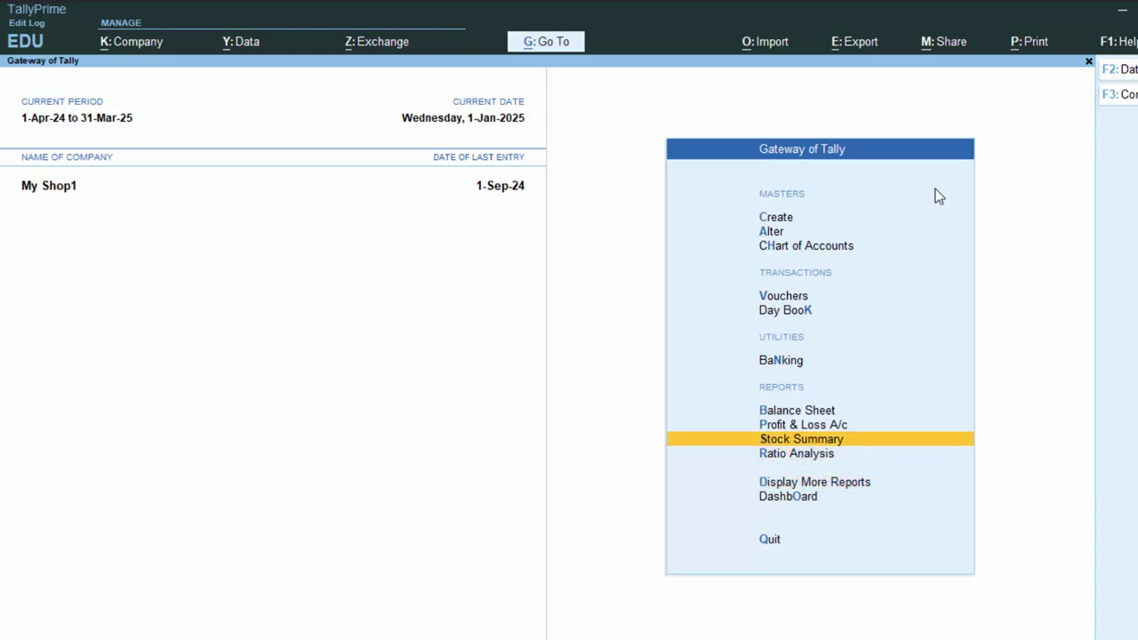
key(Return)
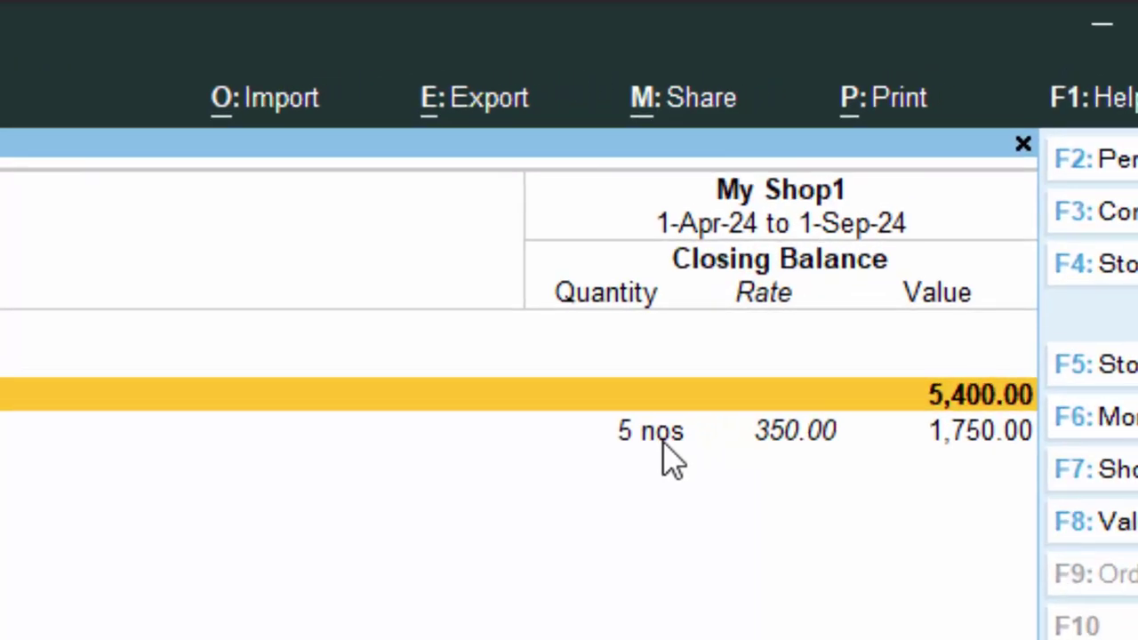
click(663, 443)
key(Return)
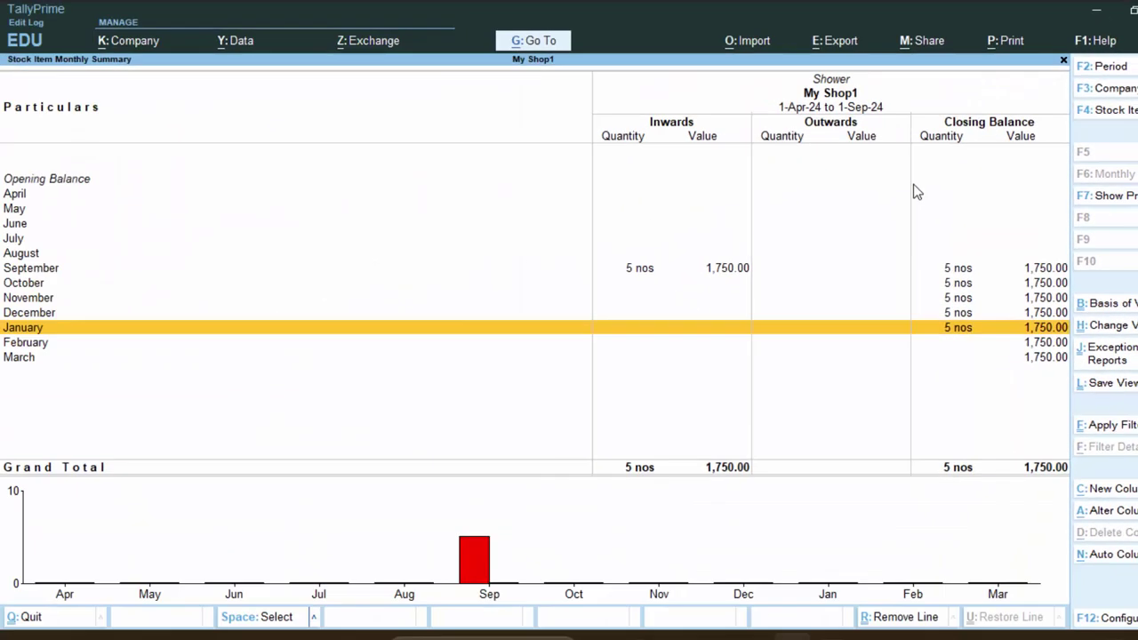
key(Escape)
key(Escape)
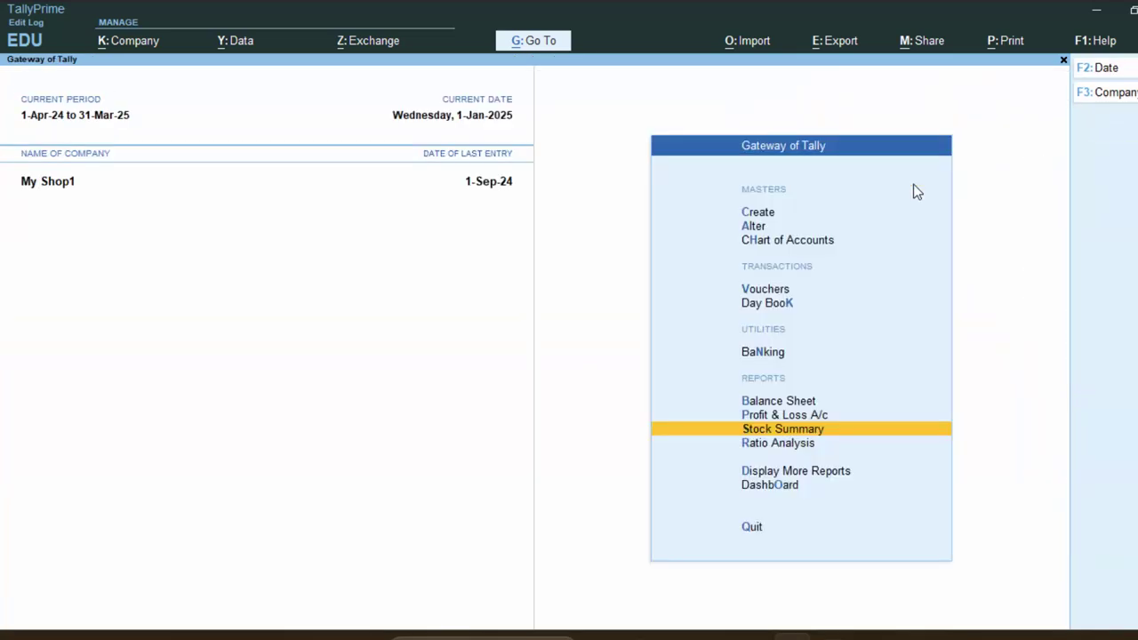
Open a new journal voucher and look through its list of ledger accounts.
key(v)
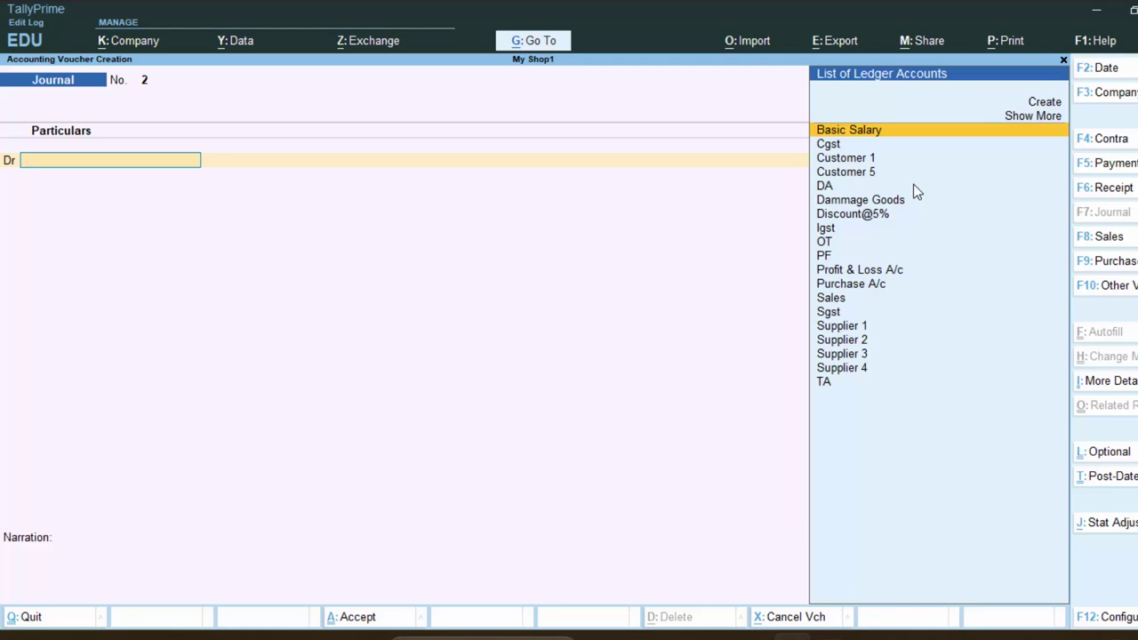
key(Down)
key(Down)
key(Down)
key(Down)
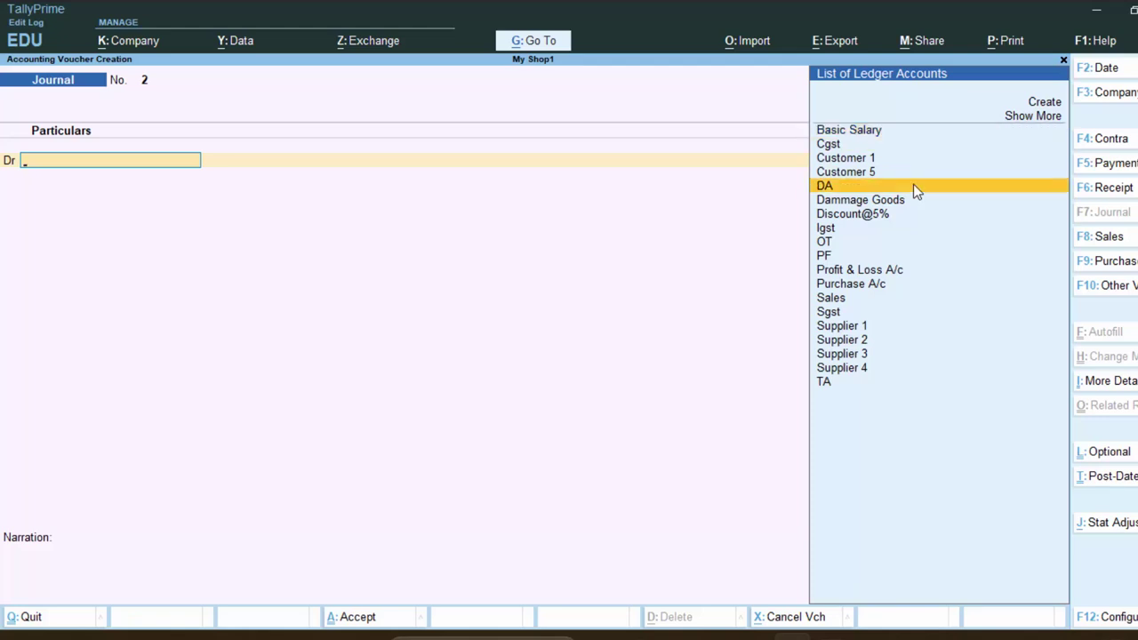
key(Up)
key(Down)
key(Down)
key(Down)
key(Down)
key(Down)
key(Down)
key(Down)
key(Down)
key(Down)
key(Down)
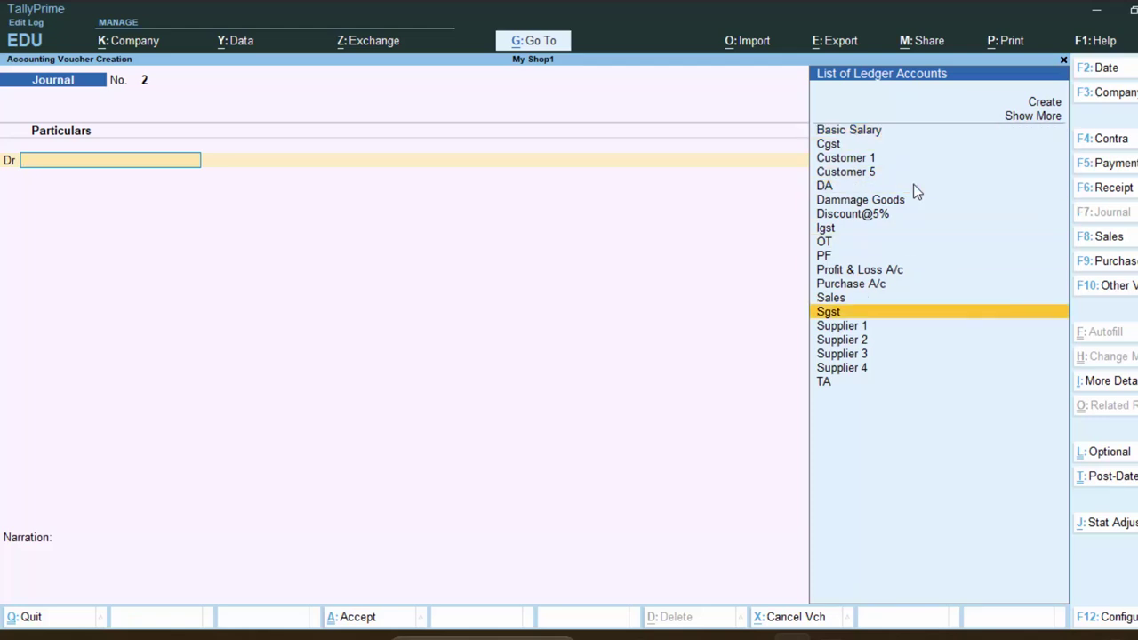
key(Down)
key(Down)
key(Down)
key(Down)
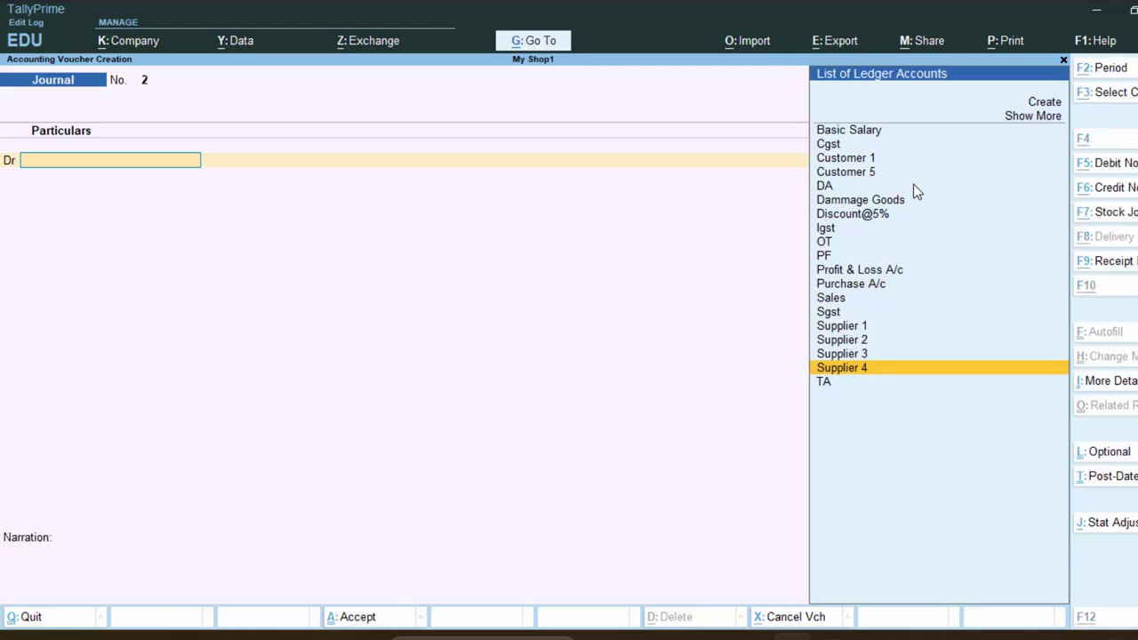
key(alt+c)
text(Damm)
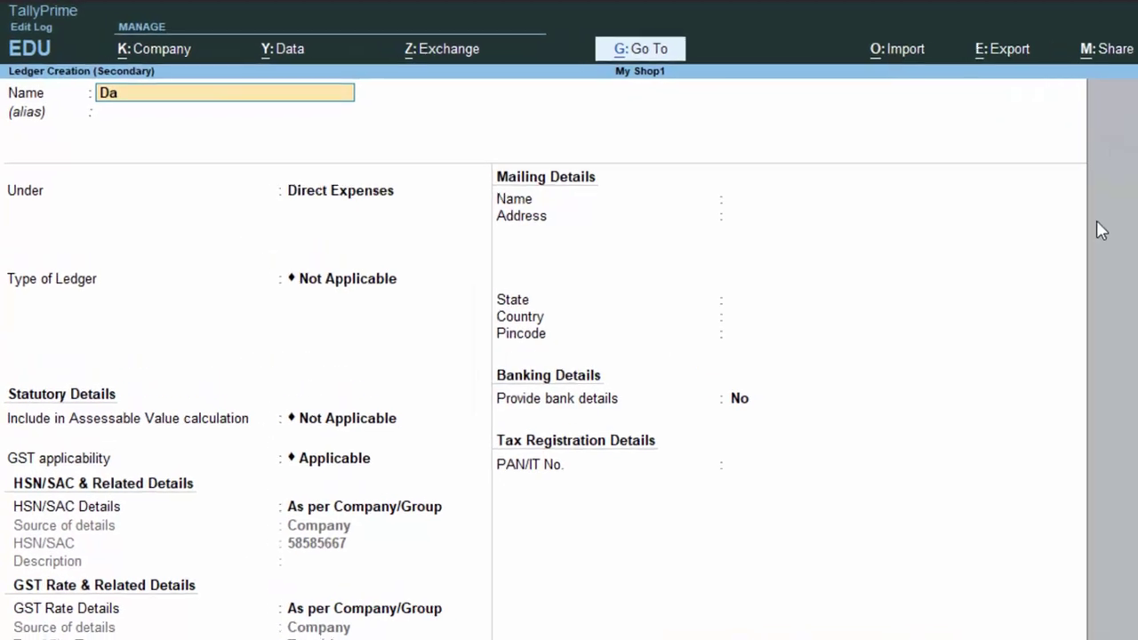
text(age)
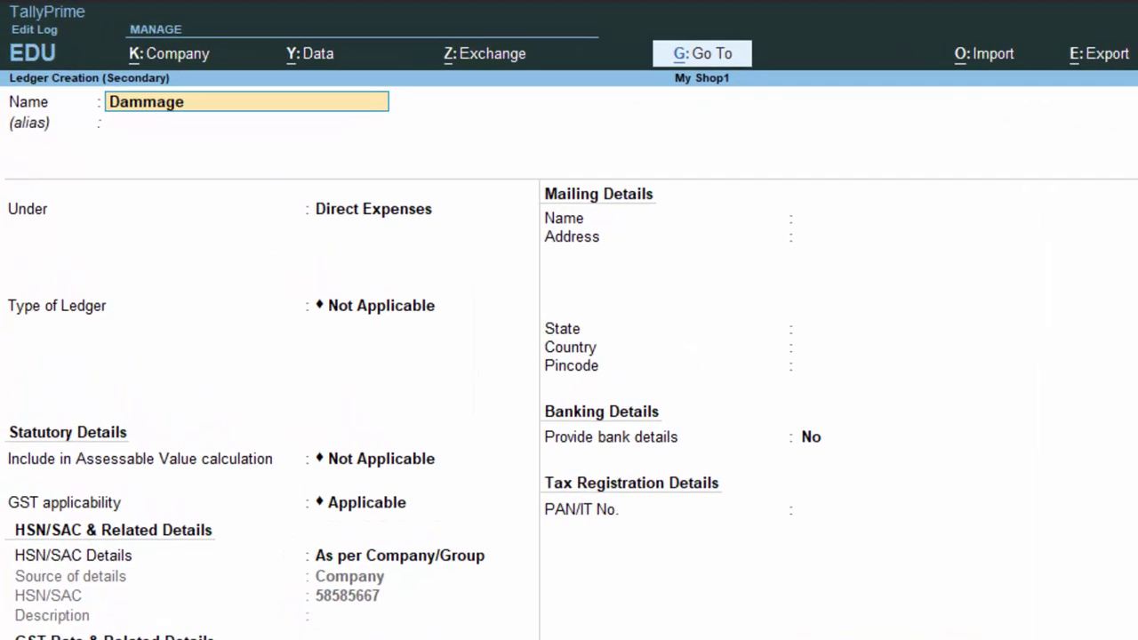
text( Goods)
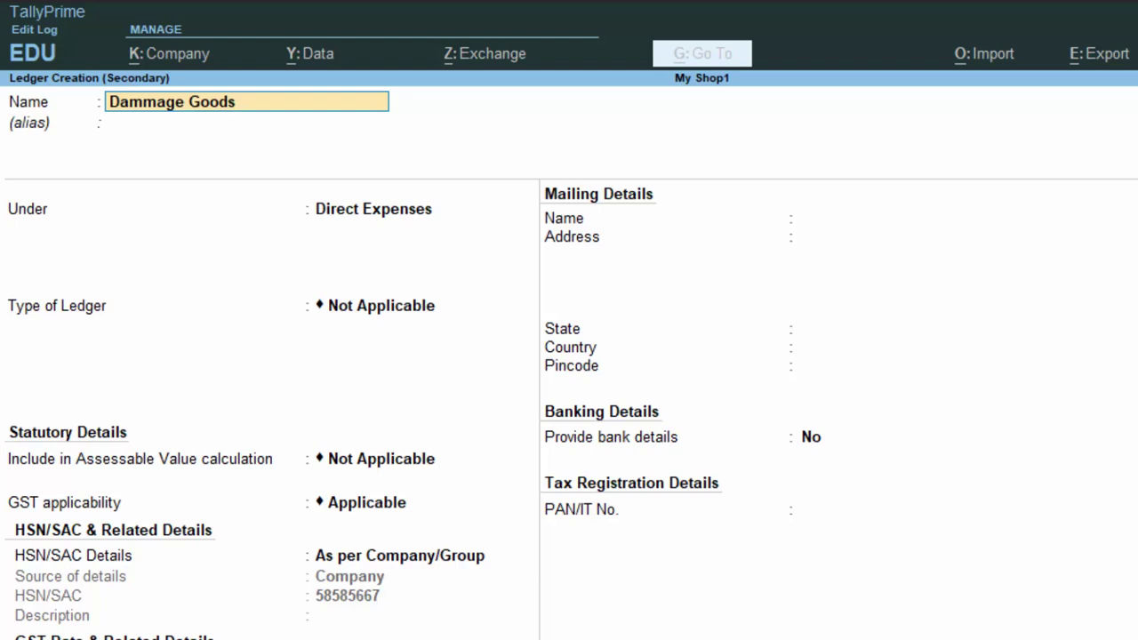
key(ctrl+a)
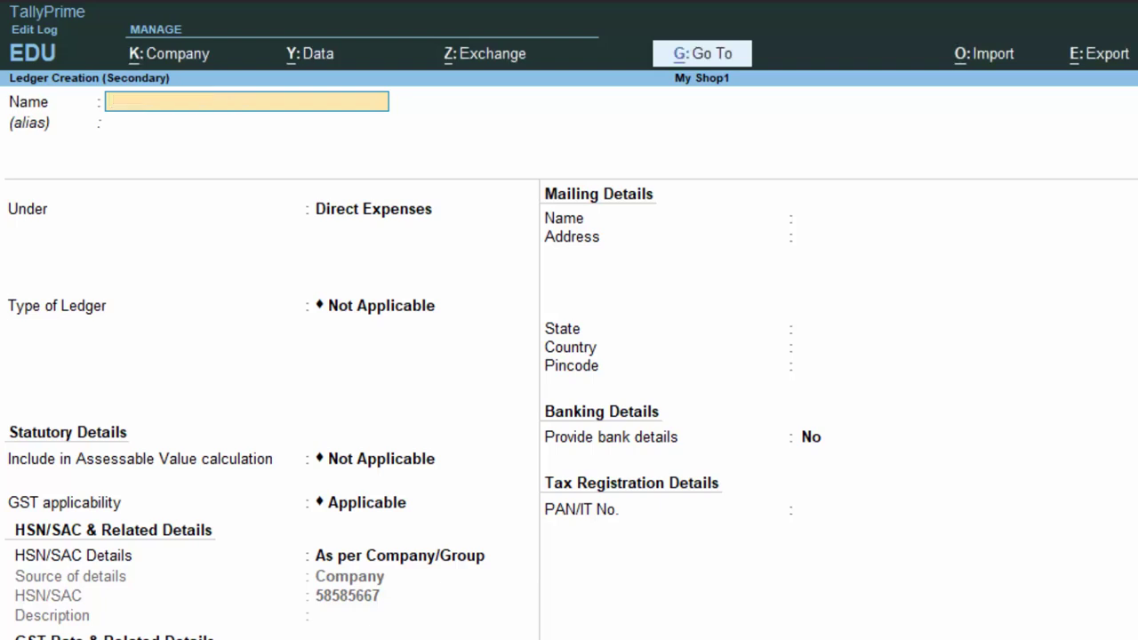
key(Escape)
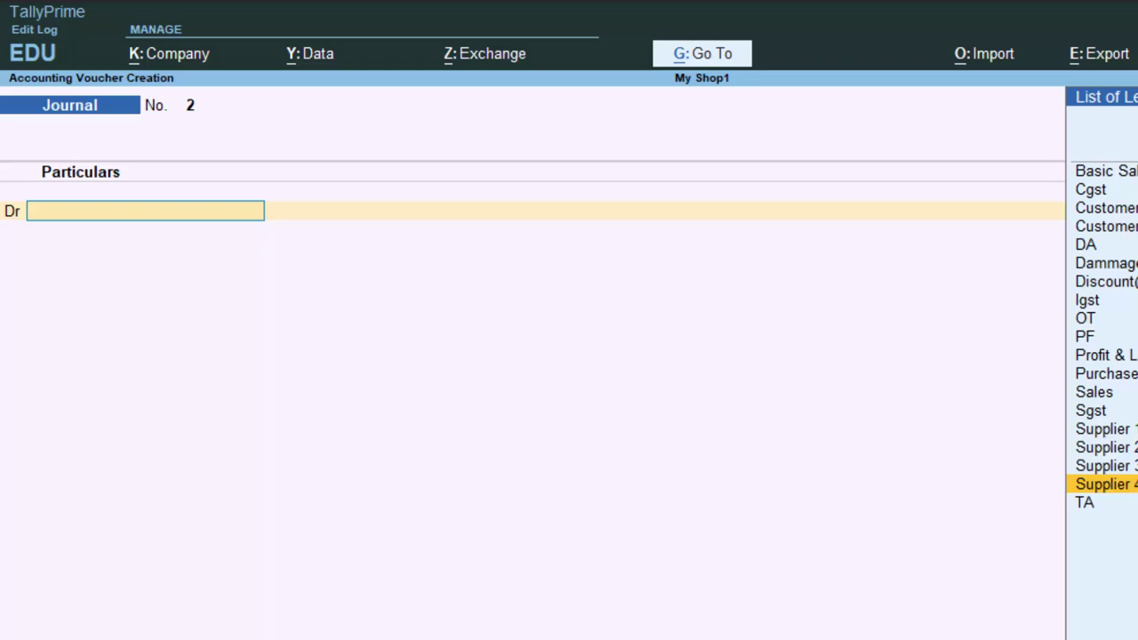
Debit the Dammage Goods ledger with 350 in the journal voucher dated 1-Jan-25.
text(D)
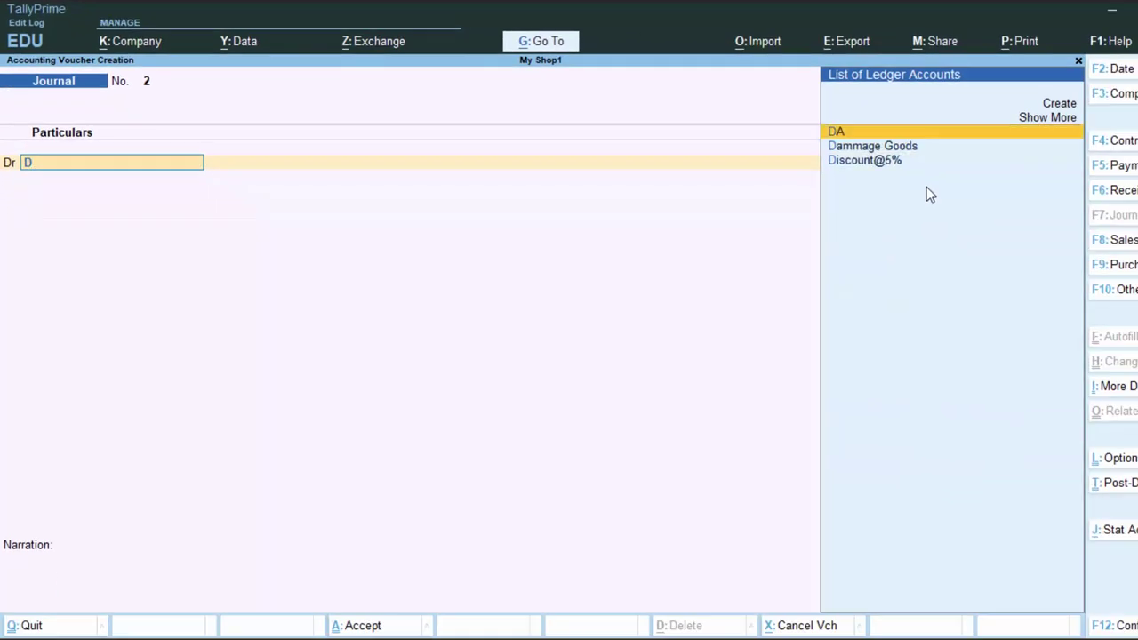
key(Down)
key(Return)
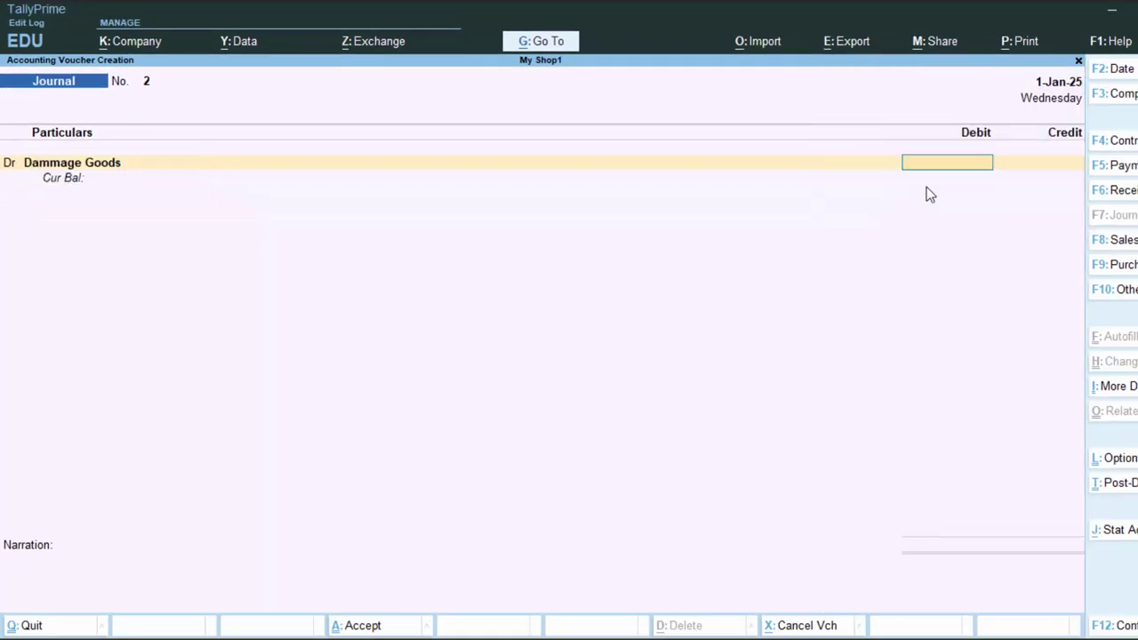
text(340)
key(Return)
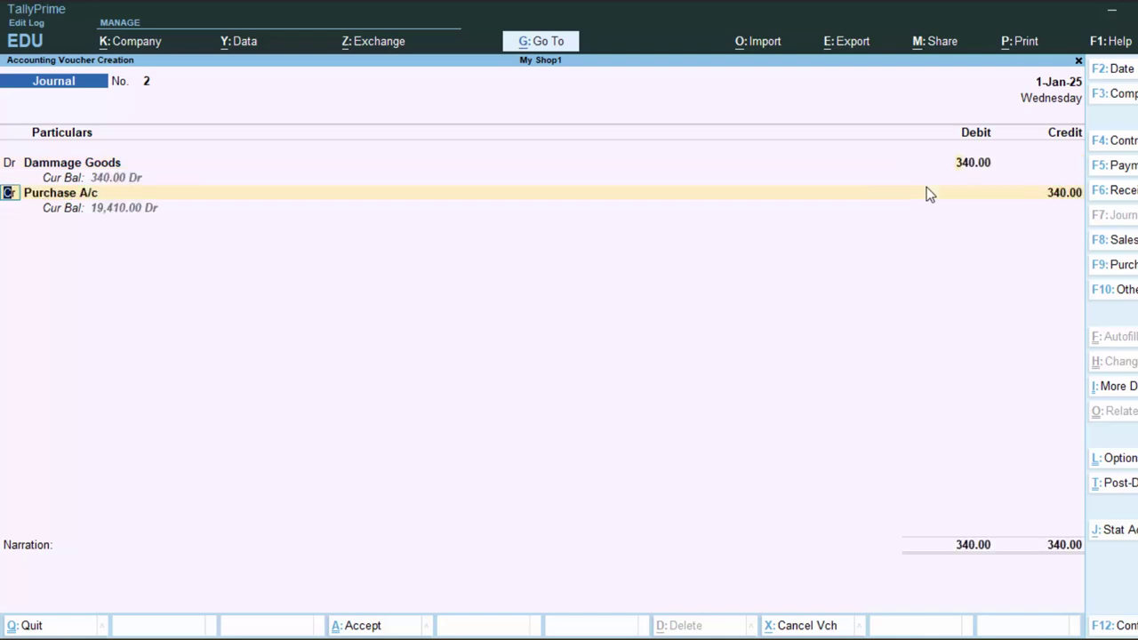
key(BackSpace)
text(350)
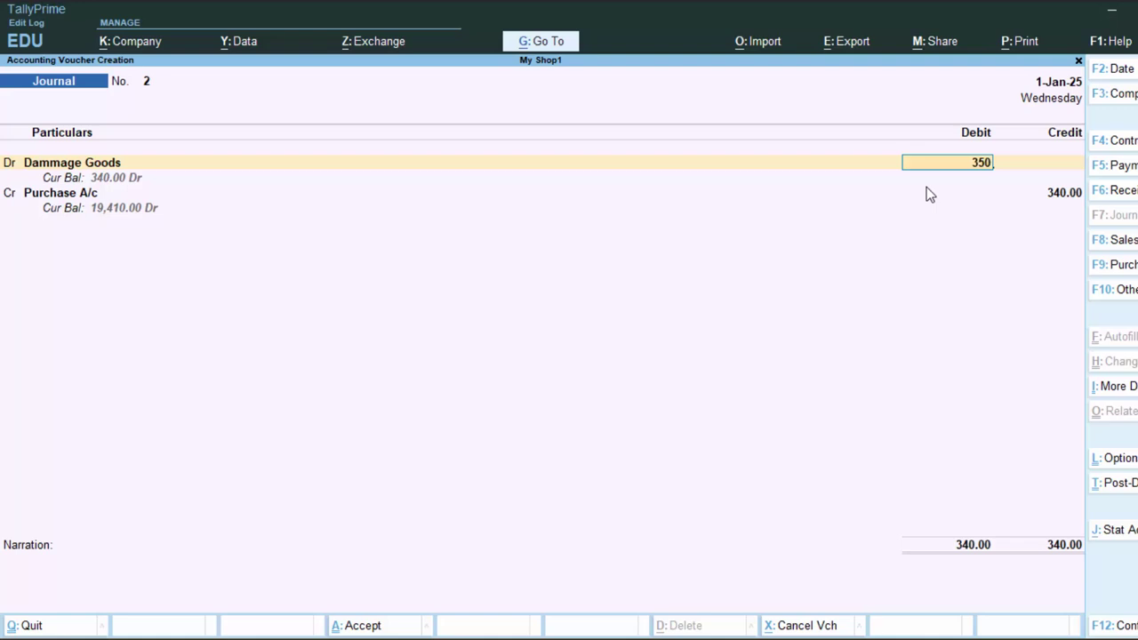
key(Return)
Credit Purchase A/c and allocate 1 nos of Shower at a rate of 350, with tracking number Not Applicable.
key(Return)
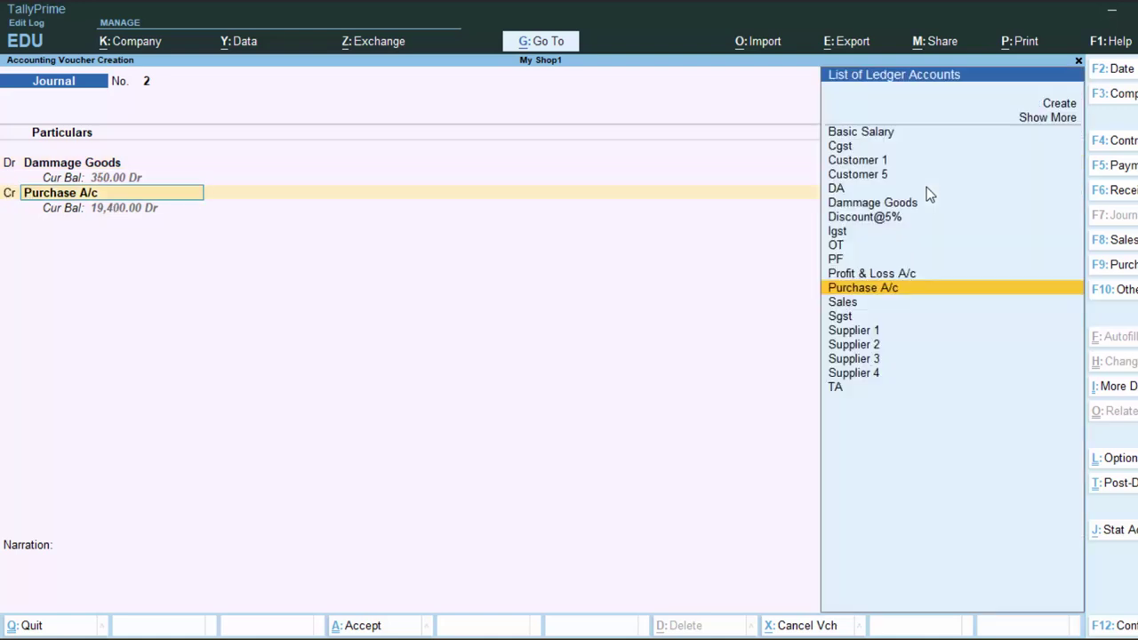
key(Return)
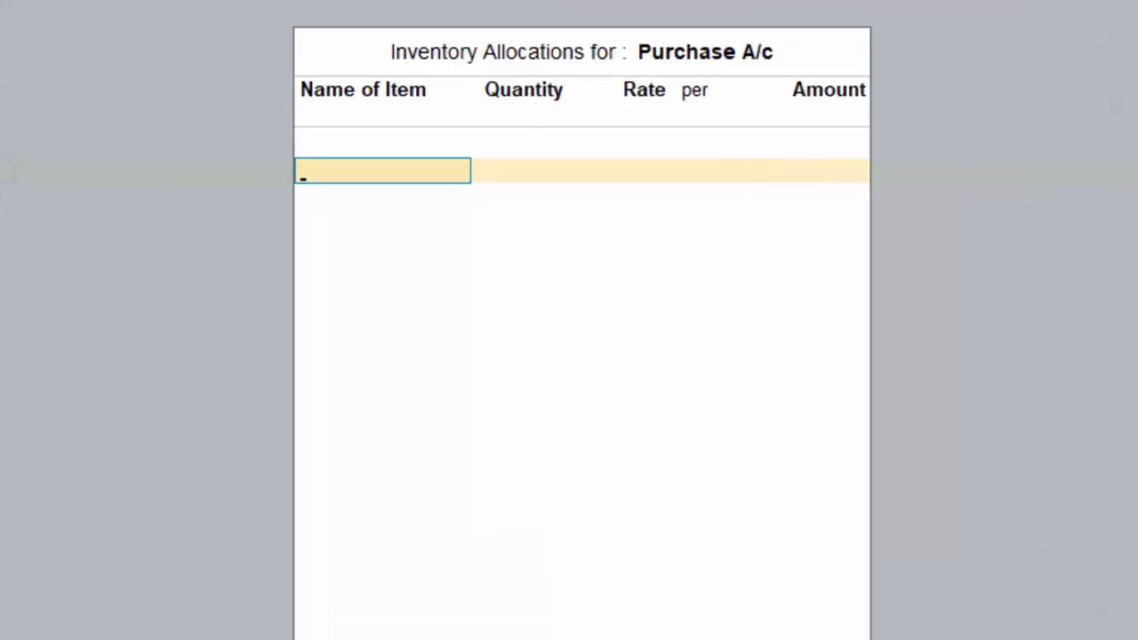
text(S)
key(Return)
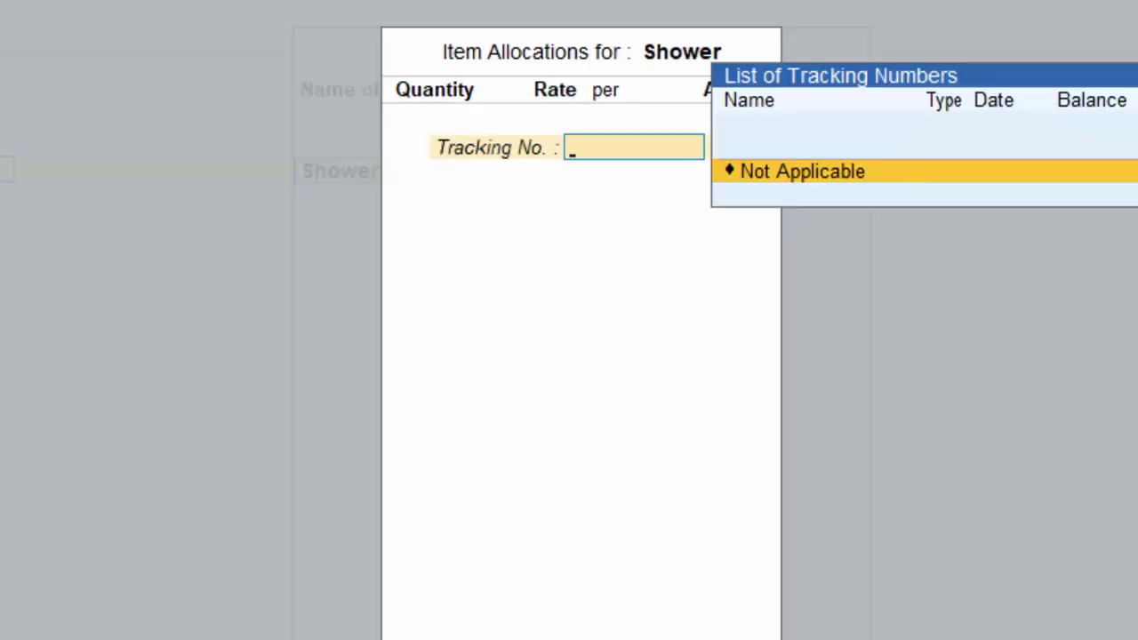
key(Return)
text(1)
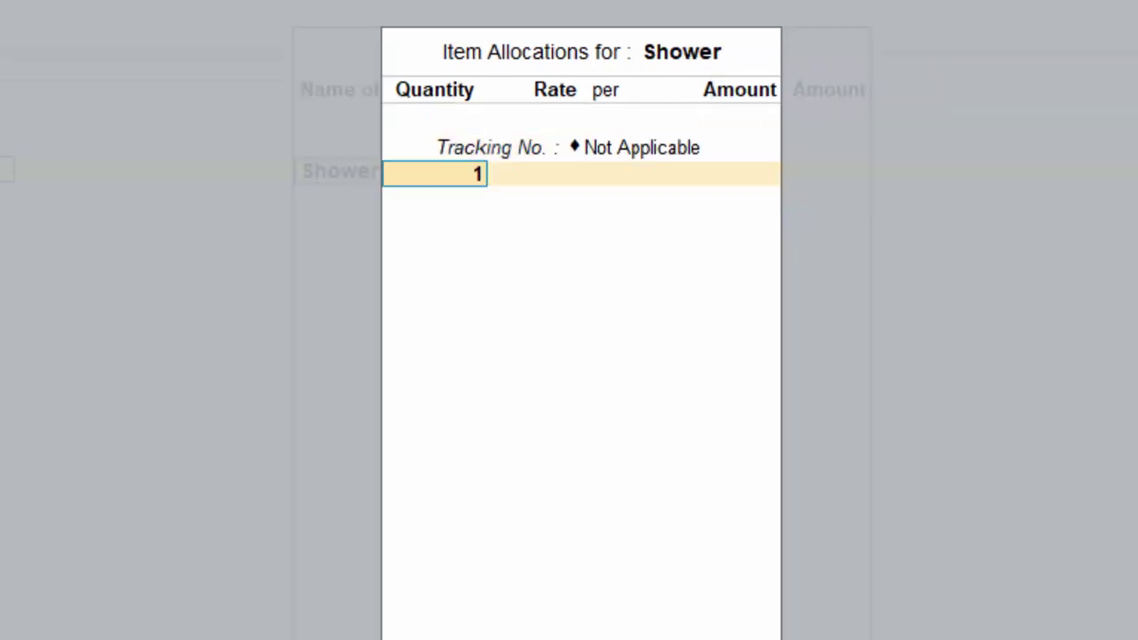
key(Return)
key(Return)
key(Return)
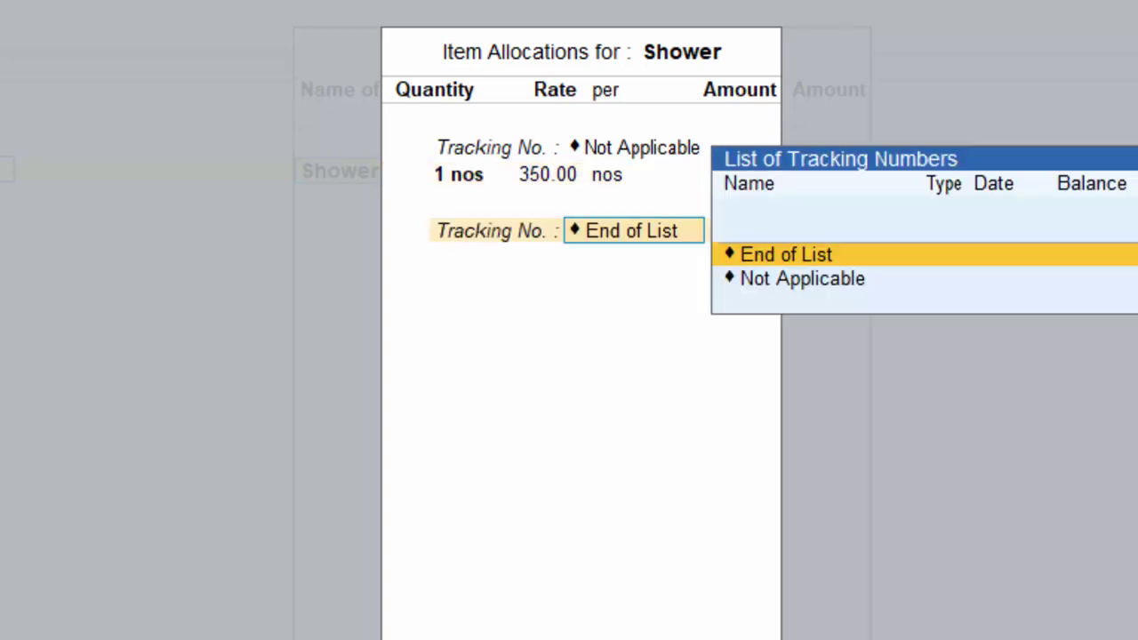
key(Return)
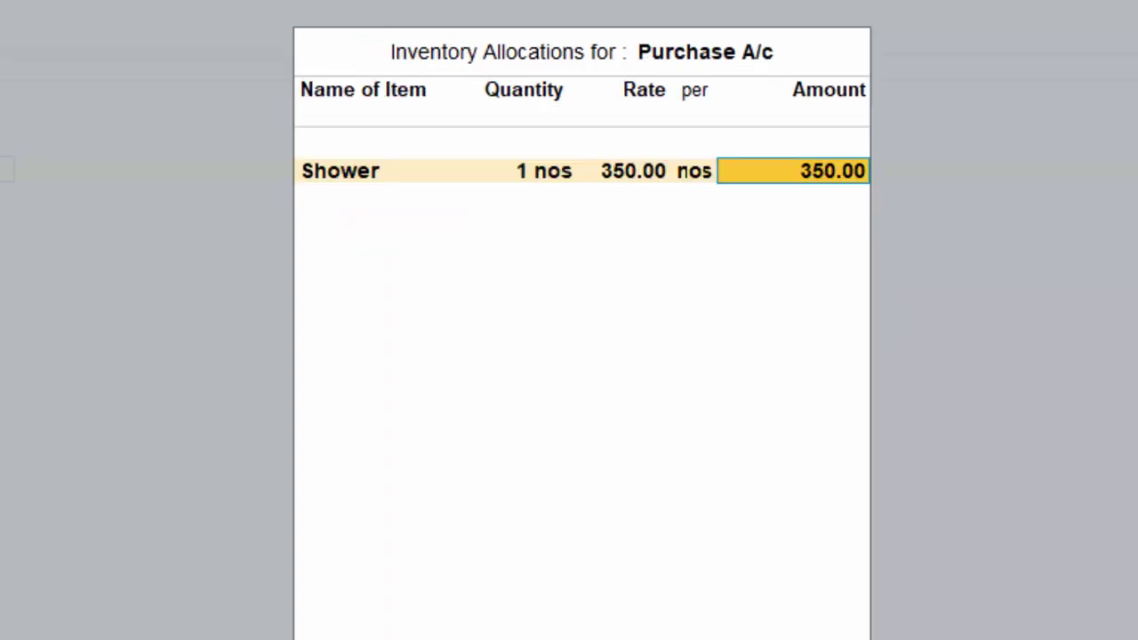
Finish the Purchase A/c inventory allocation and save the journal voucher without a narration.
key(Return)
key(Return)
key(Return)
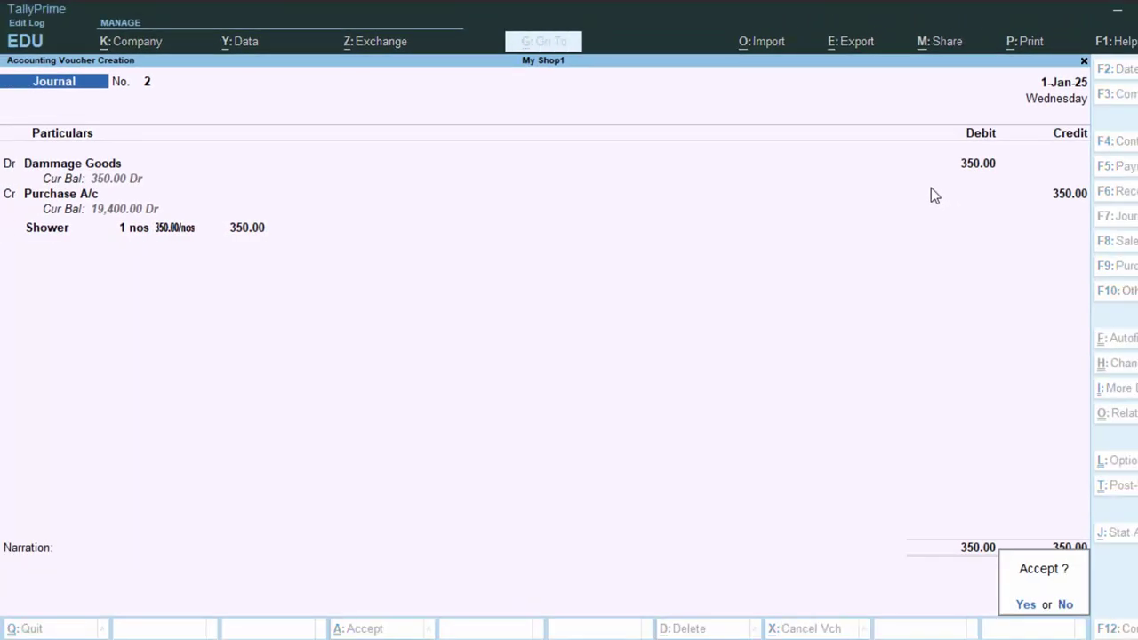
key(Return)
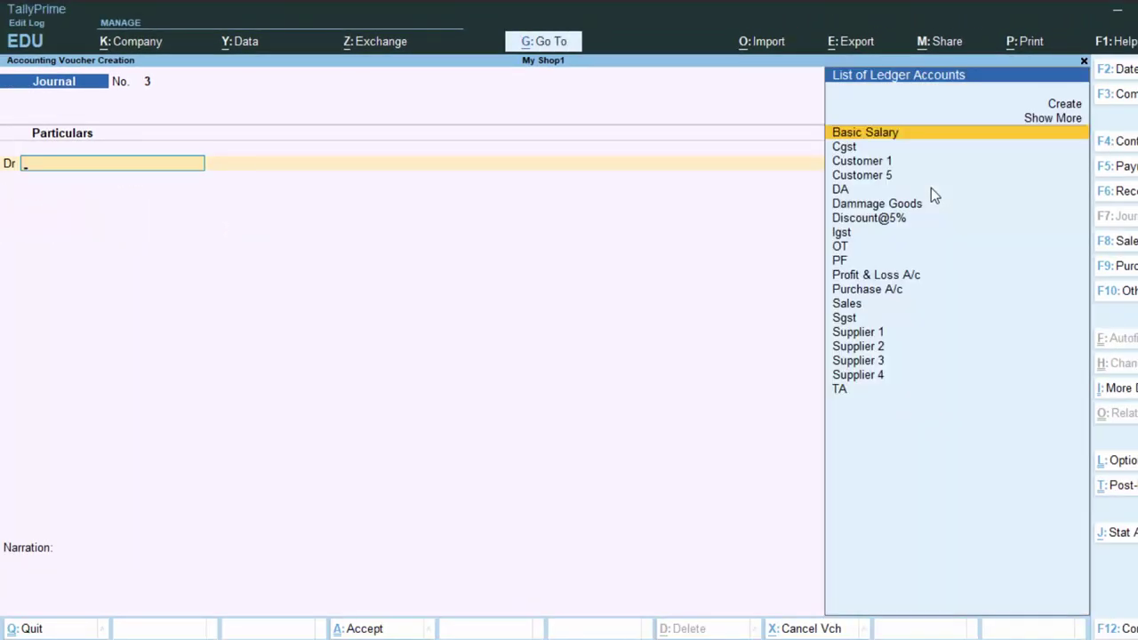
Quit the new blank voucher and check the Shower item's closing balance in the Stock Summary.
key(Escape)
key(Return)
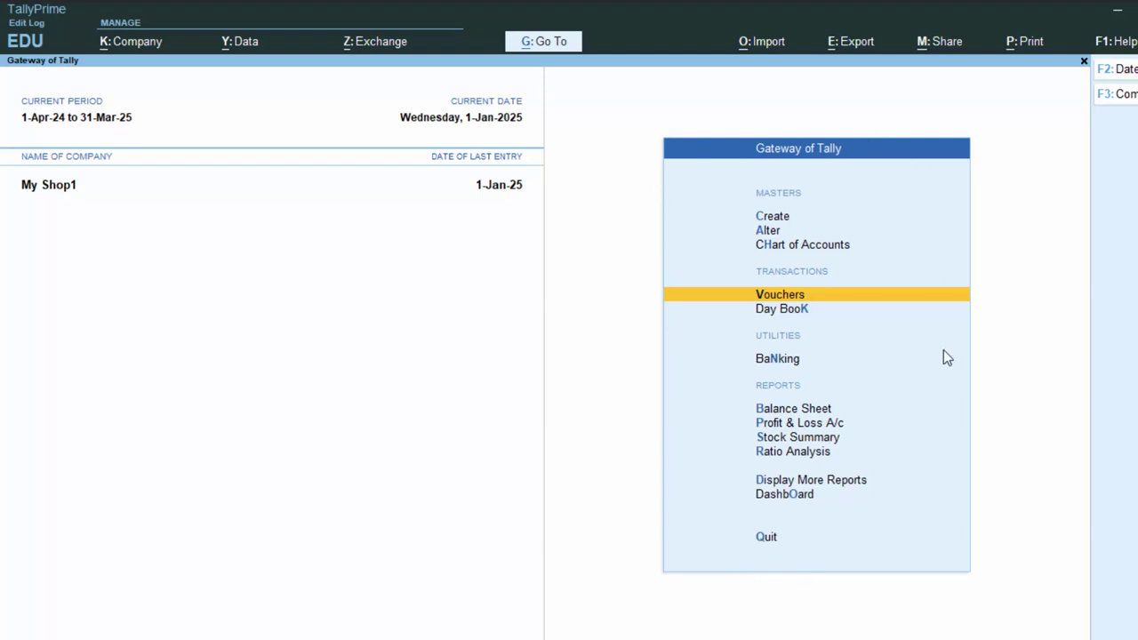
key(super+space)
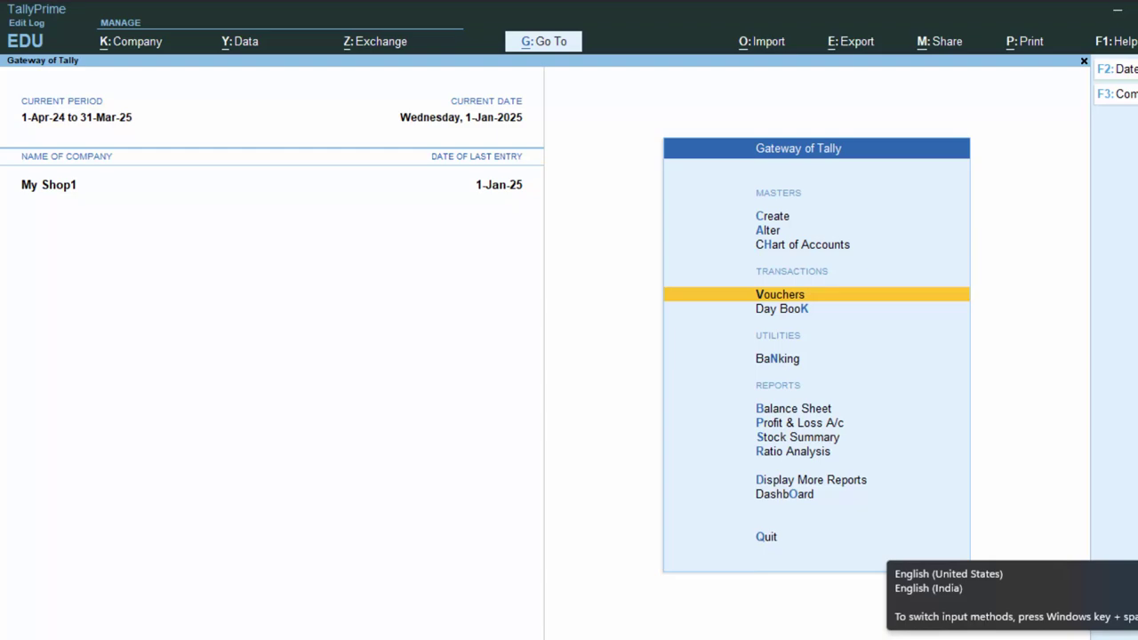
key(s)
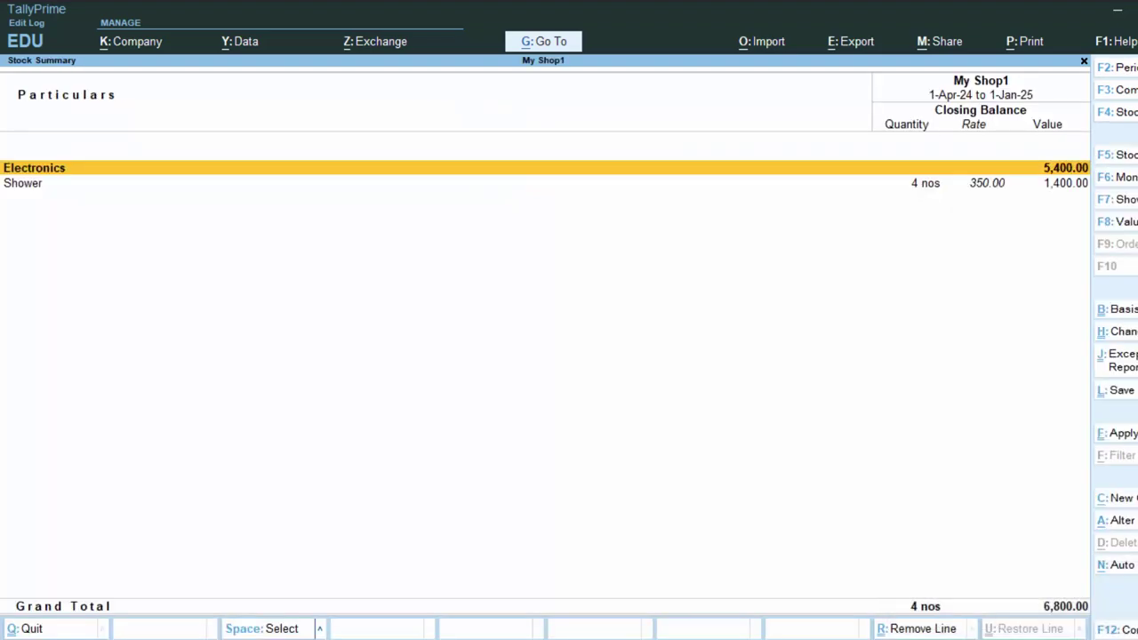
Open another journal voucher and debit the Dammage Goods ledger with 700.
click(662, 384)
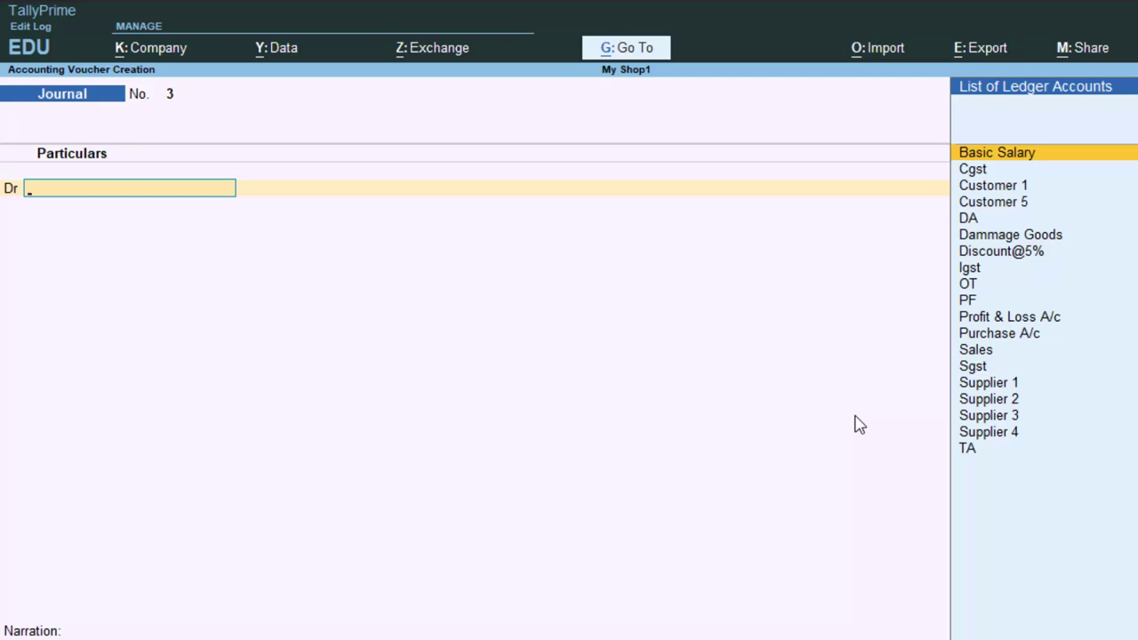
text(D)
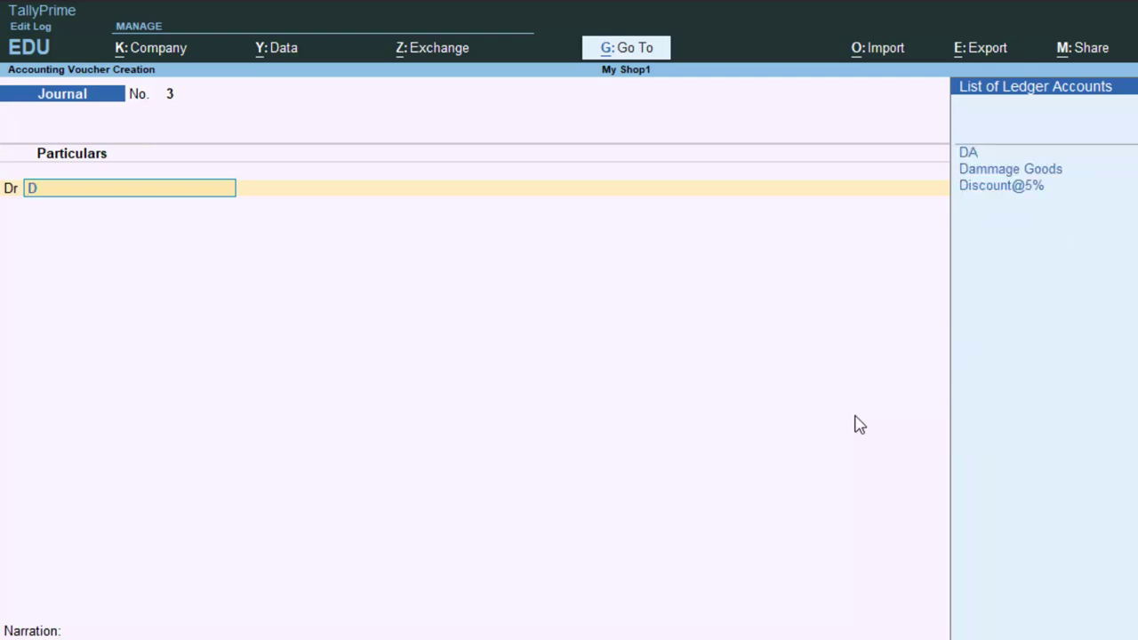
key(Down)
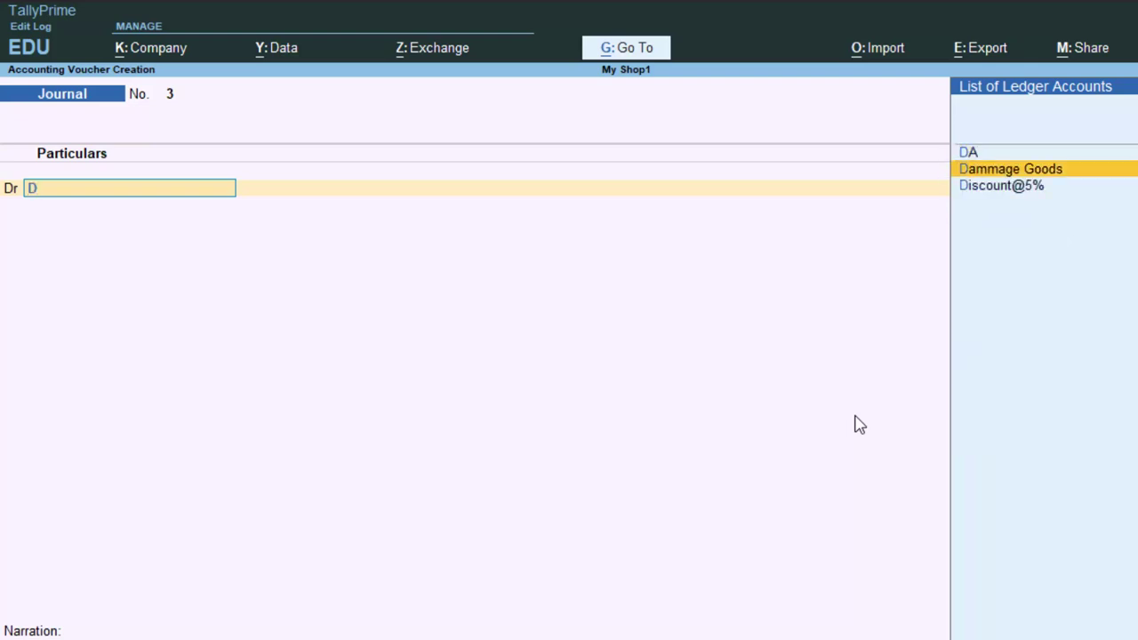
key(Return)
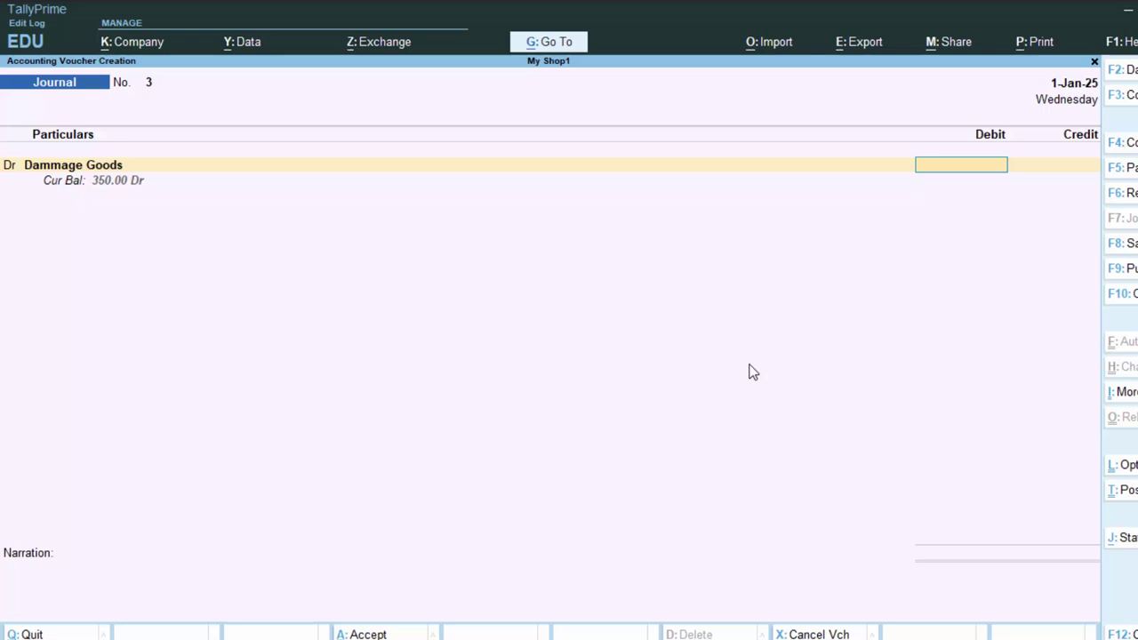
text(700)
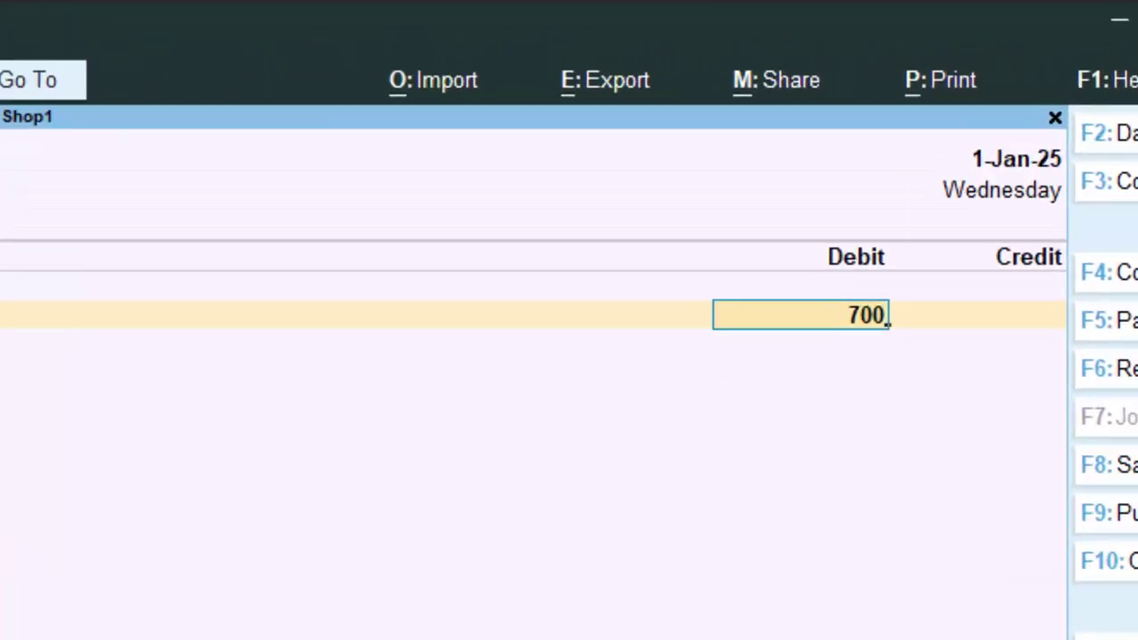
key(Return)
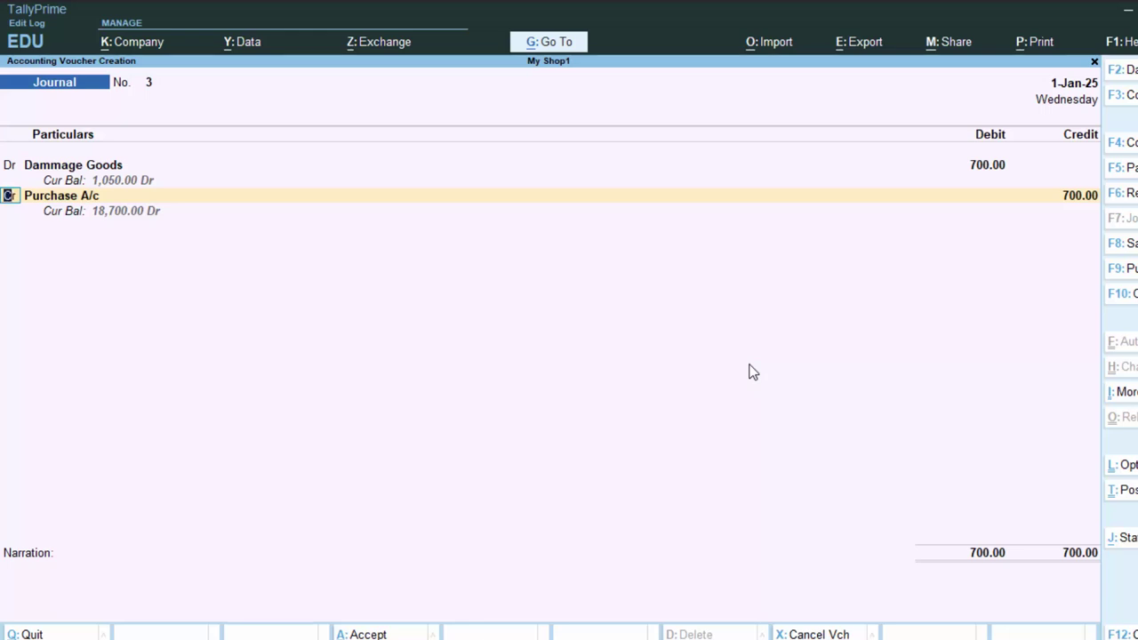
Credit Purchase A/c with 700 and allocate 2 nos of Shower at a rate of 350, with tracking number Not Applicable.
key(Return)
key(Return)
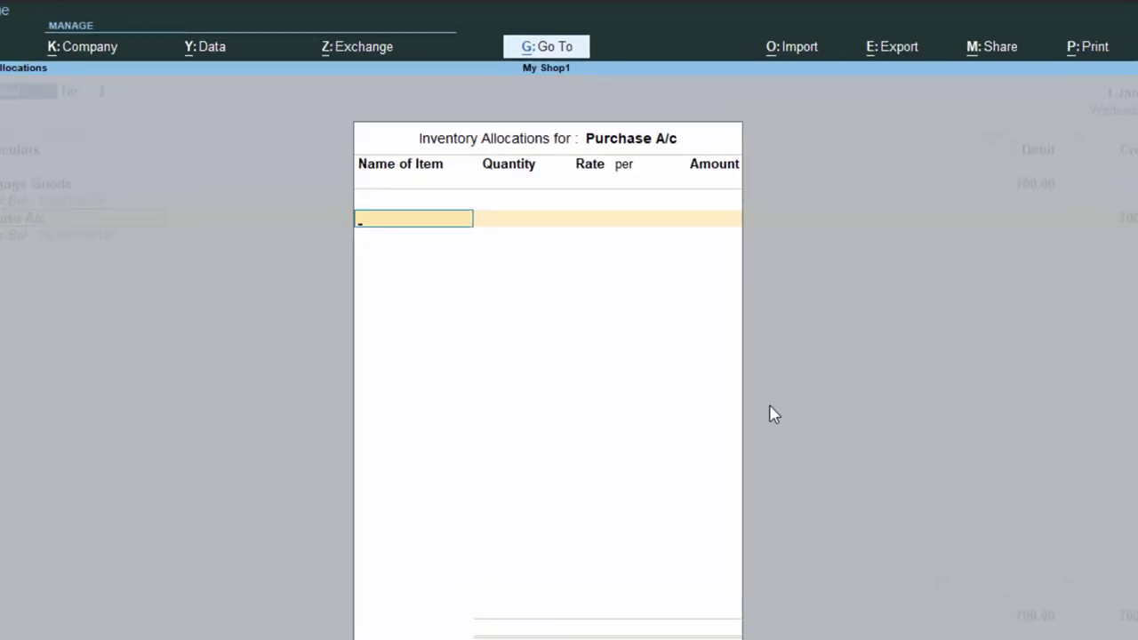
text(S)
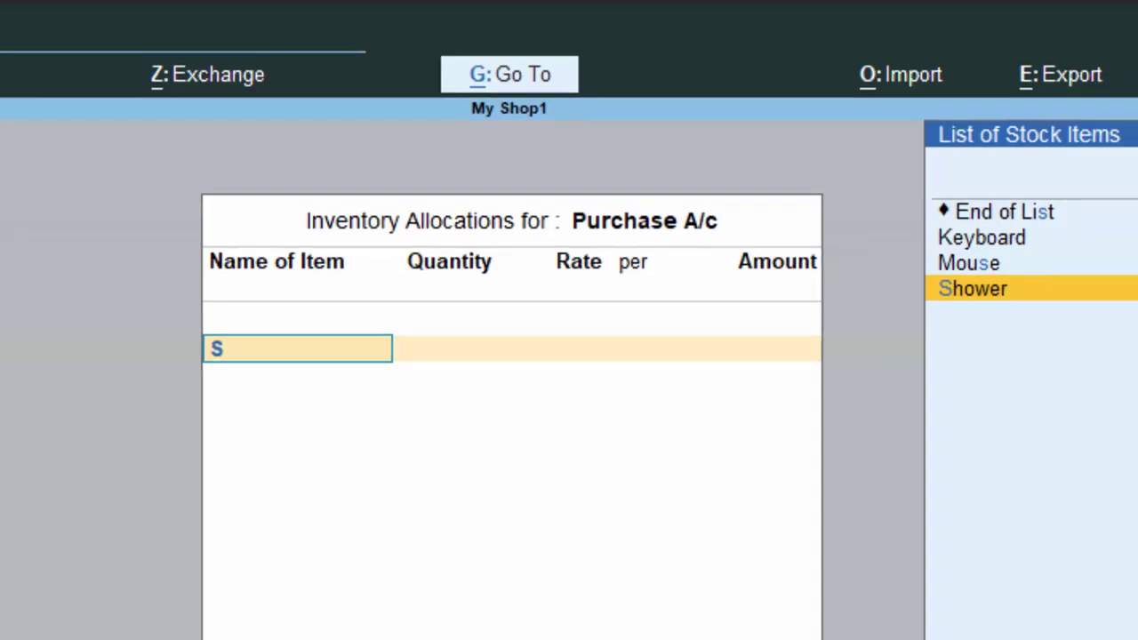
key(Return)
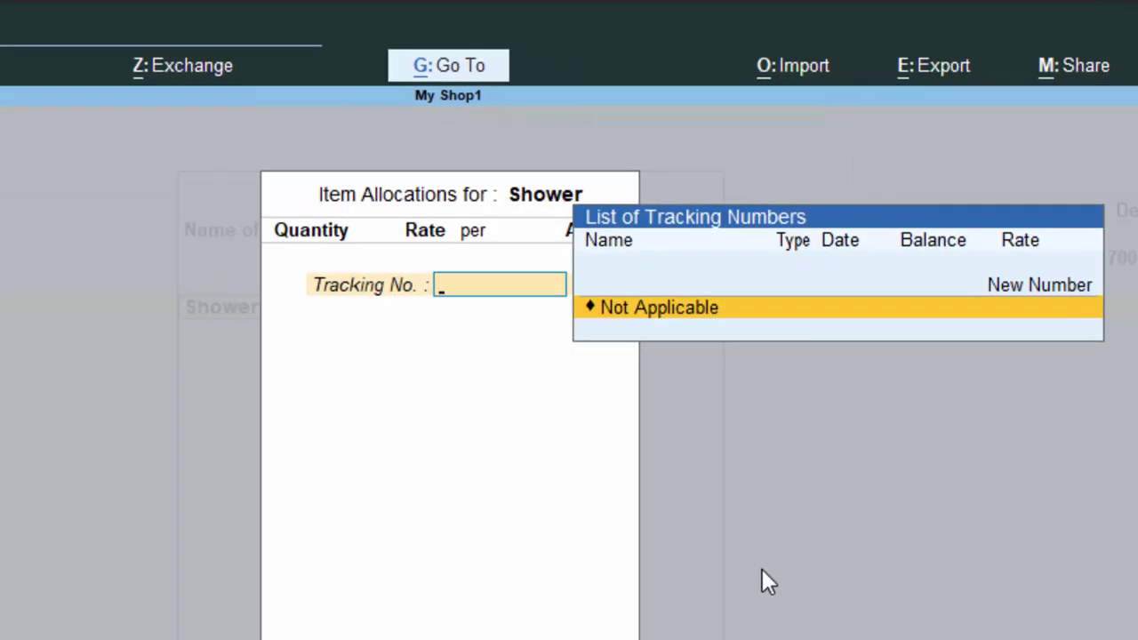
key(Return)
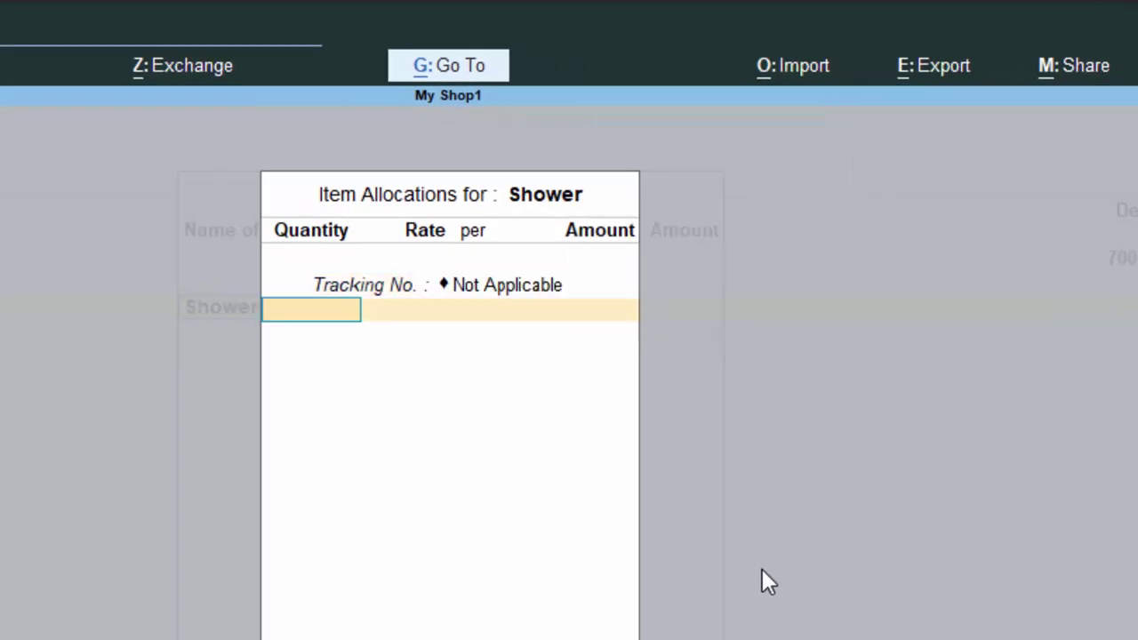
text(2)
key(Return)
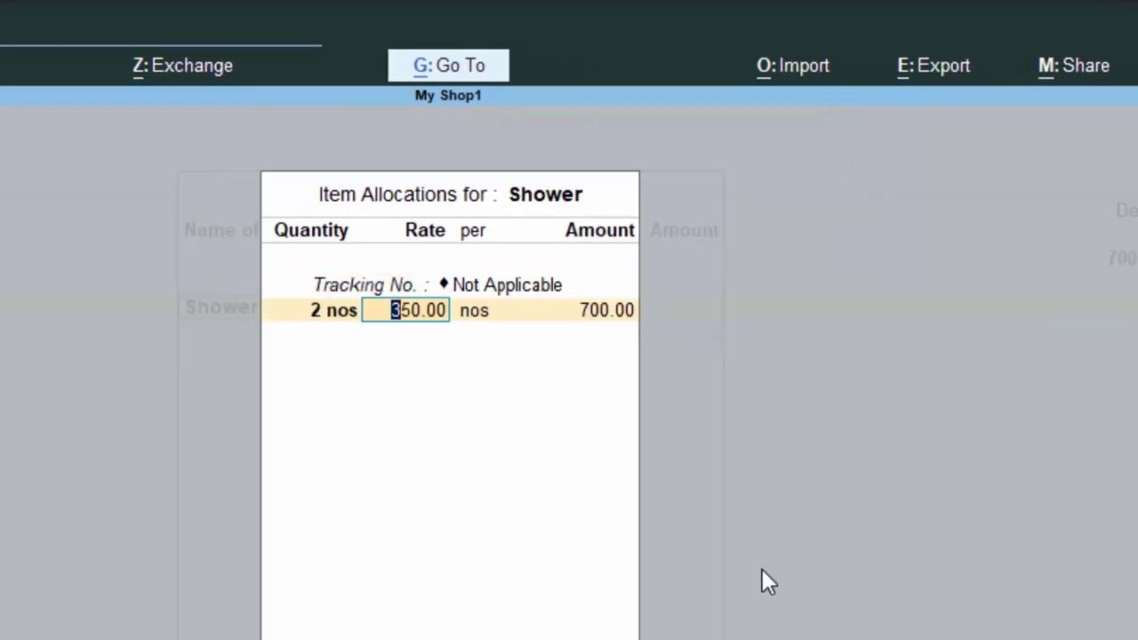
key(Return)
key(Return)
key(Return)
key(Return)
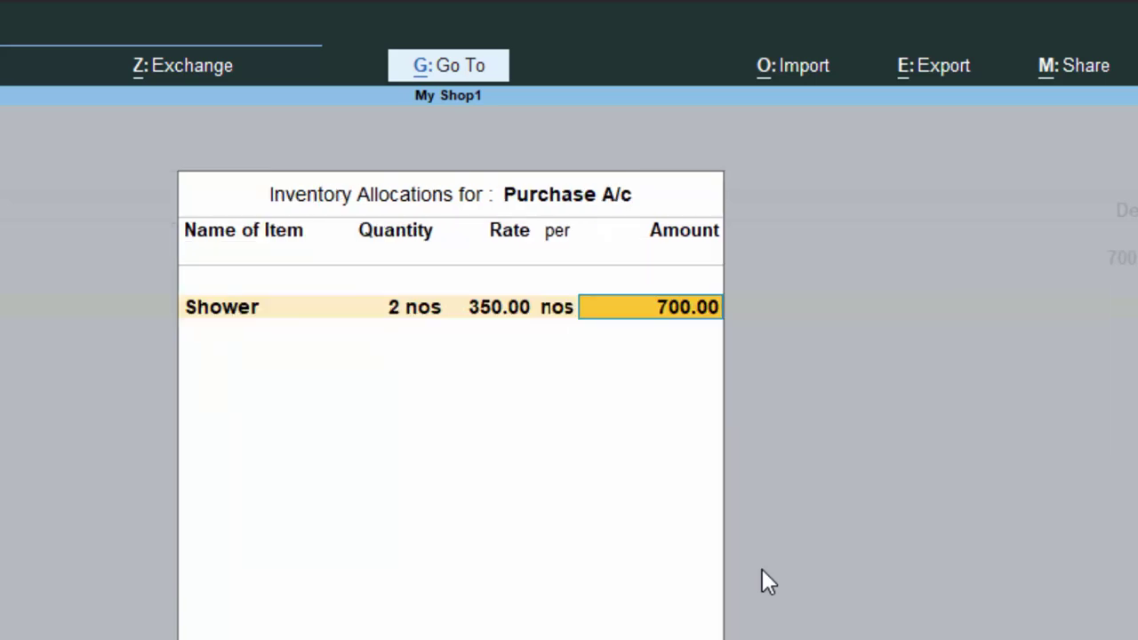
Complete the inventory allocation for Purchase A/c and save the journal voucher with the narration left blank.
key(Return)
key(Return)
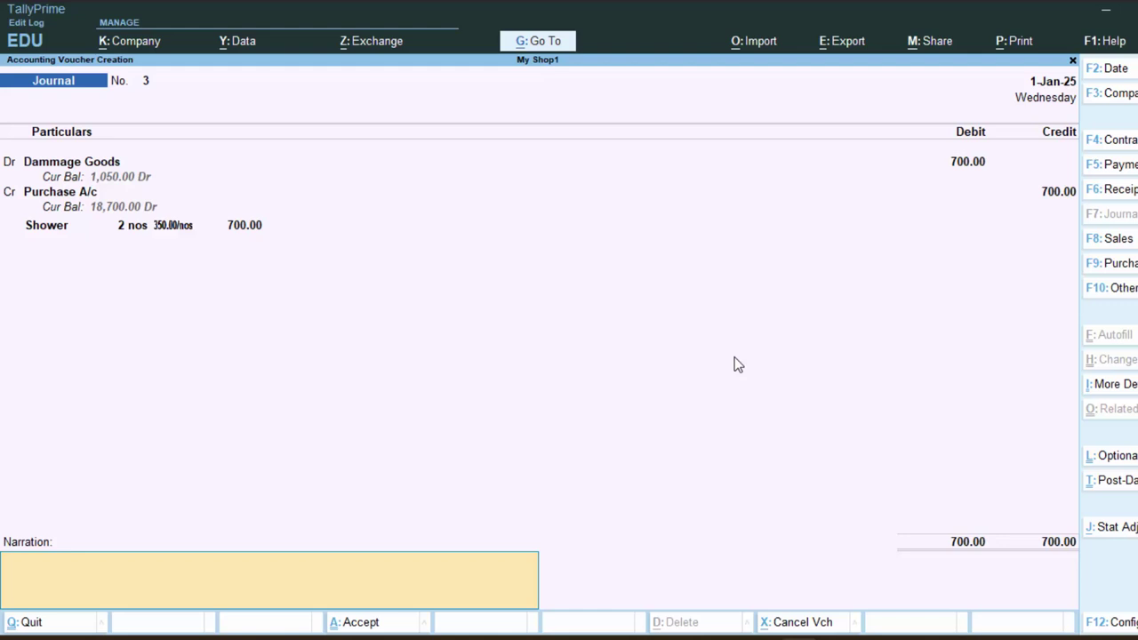
key(Return)
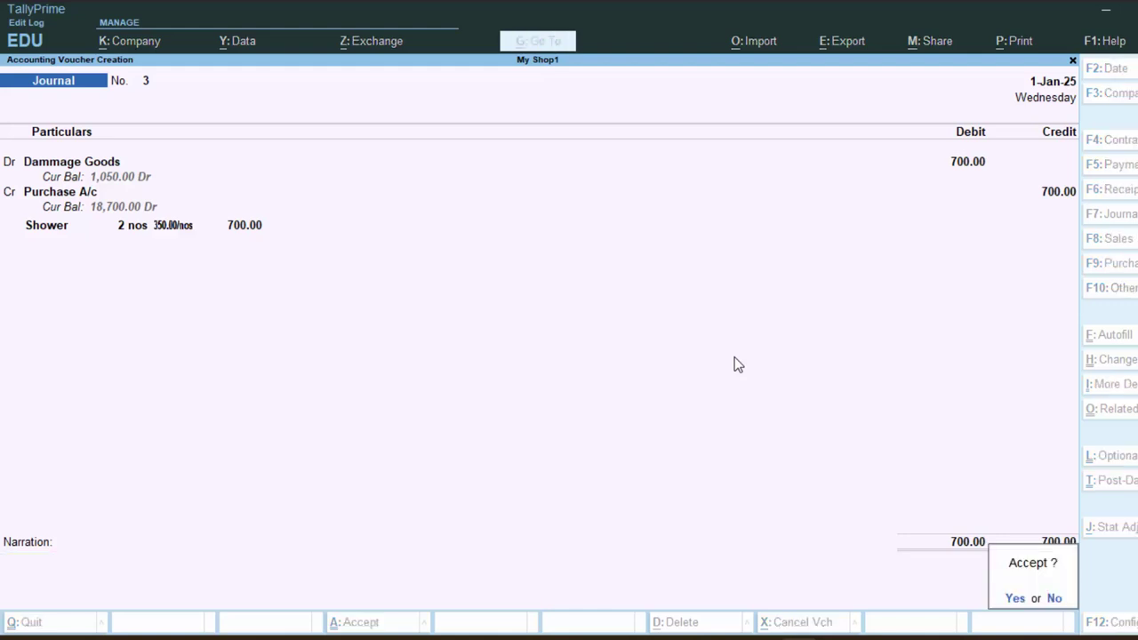
key(Return)
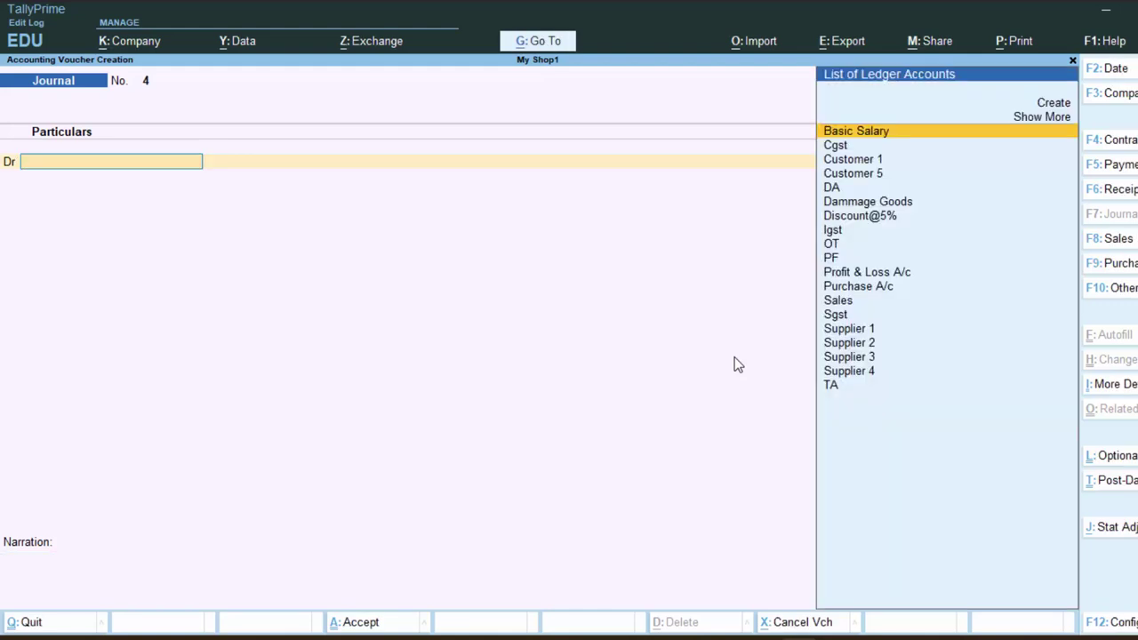
Quit the new blank voucher and check Shower's closing balance in the Stock Summary.
key(Escape)
key(y)
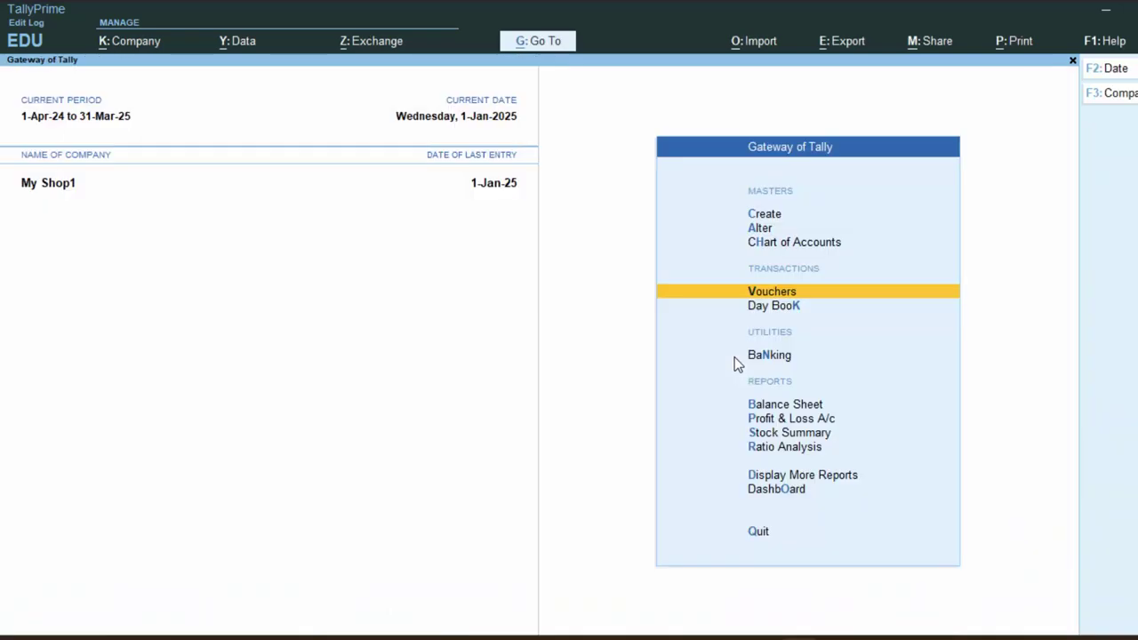
key(s)
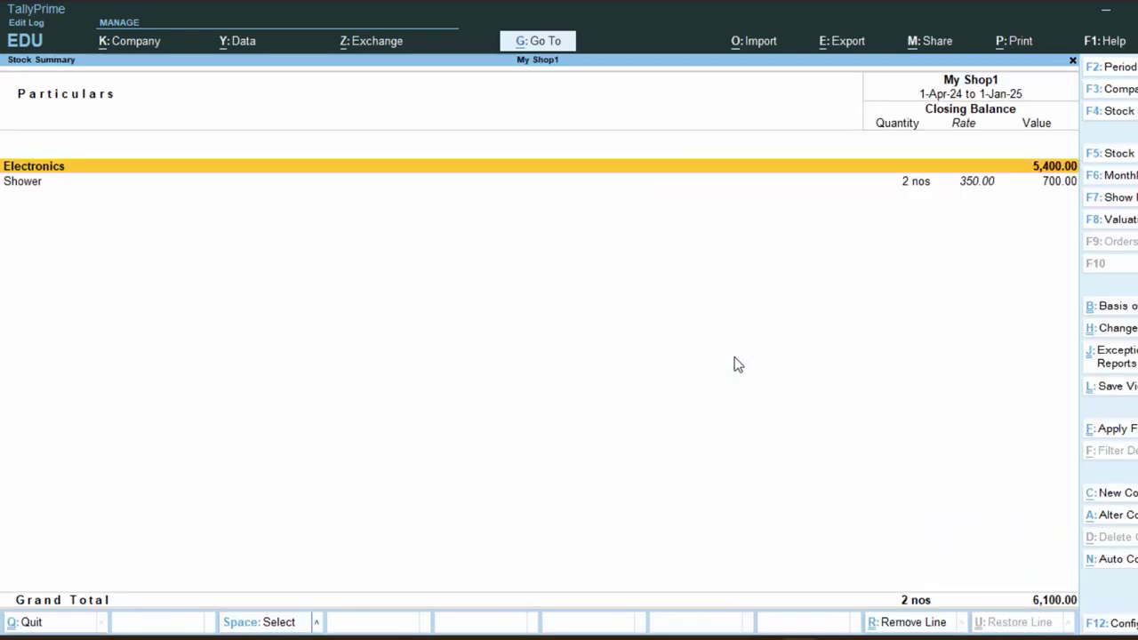
key(Down)
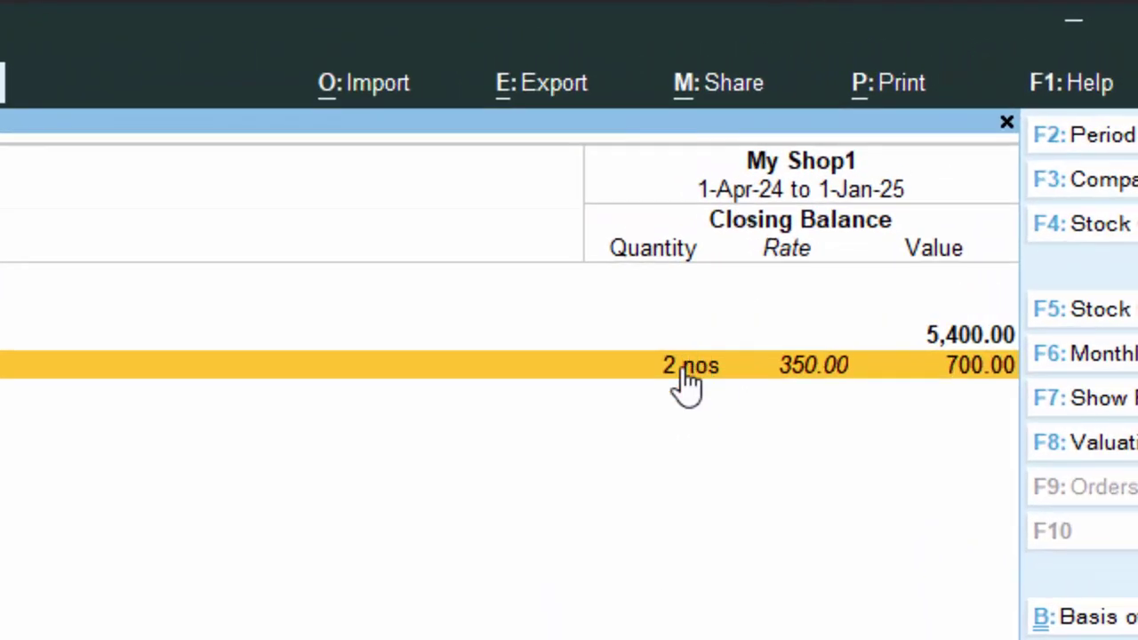